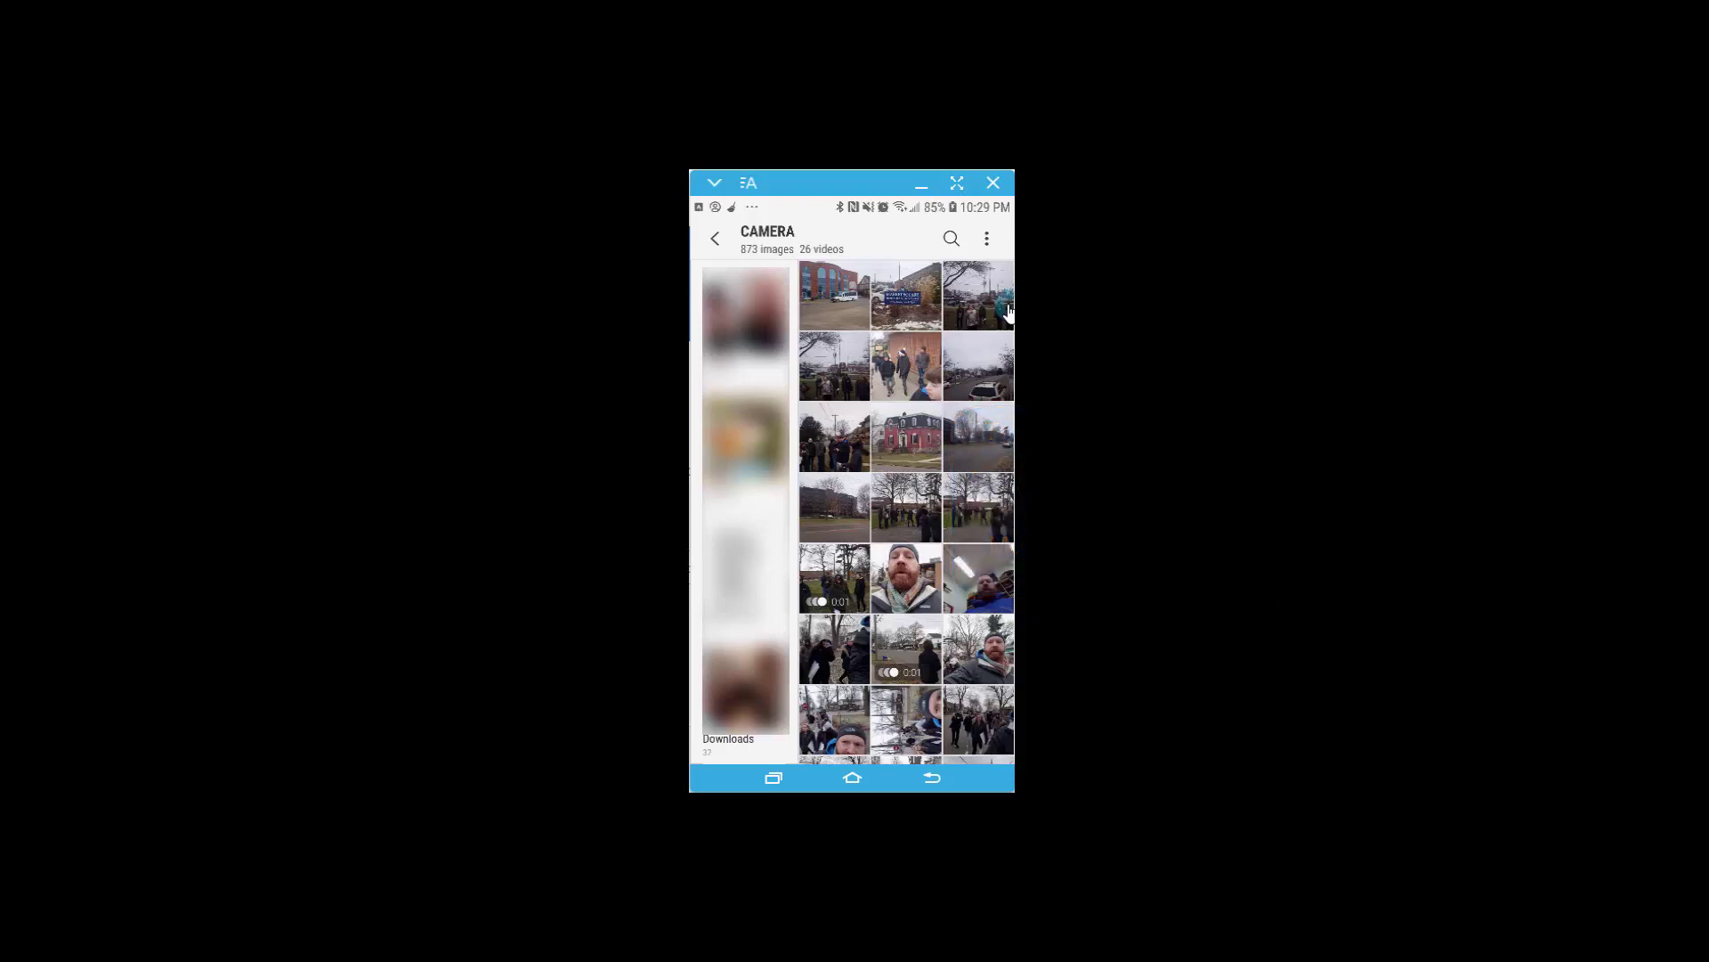
Step: Select five Camera album photos, including the sign, people walking, selfie and red house shots, and share them
click(986, 238)
click(884, 287)
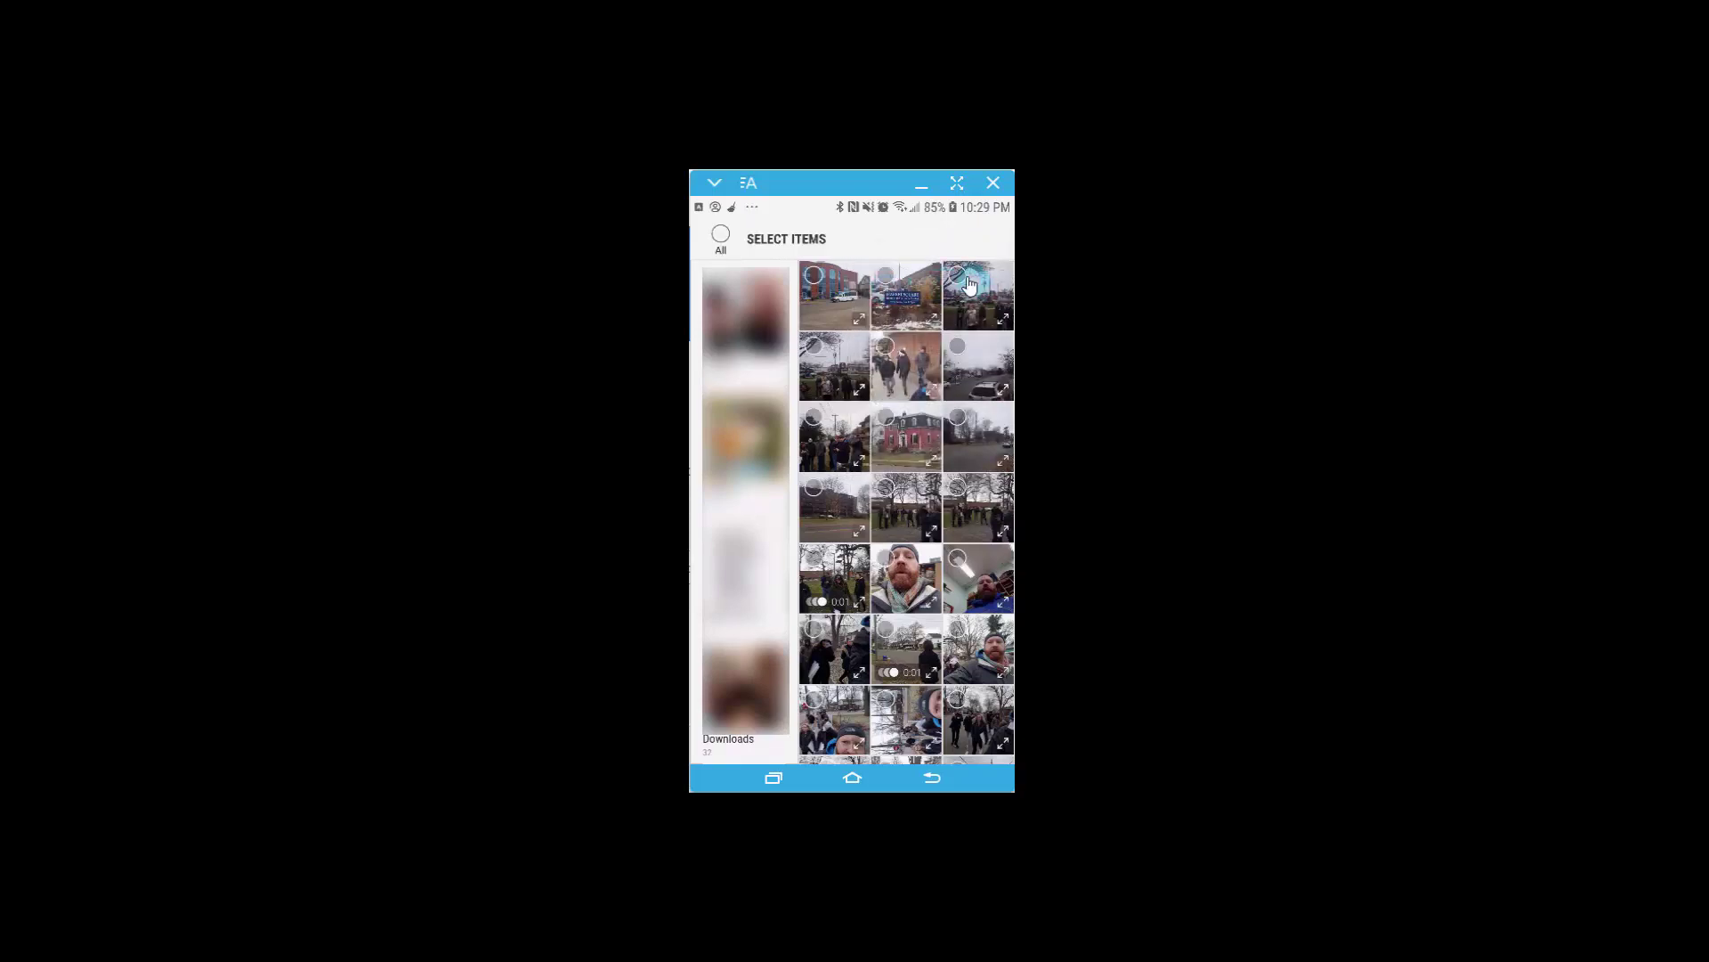
click(958, 276)
click(886, 276)
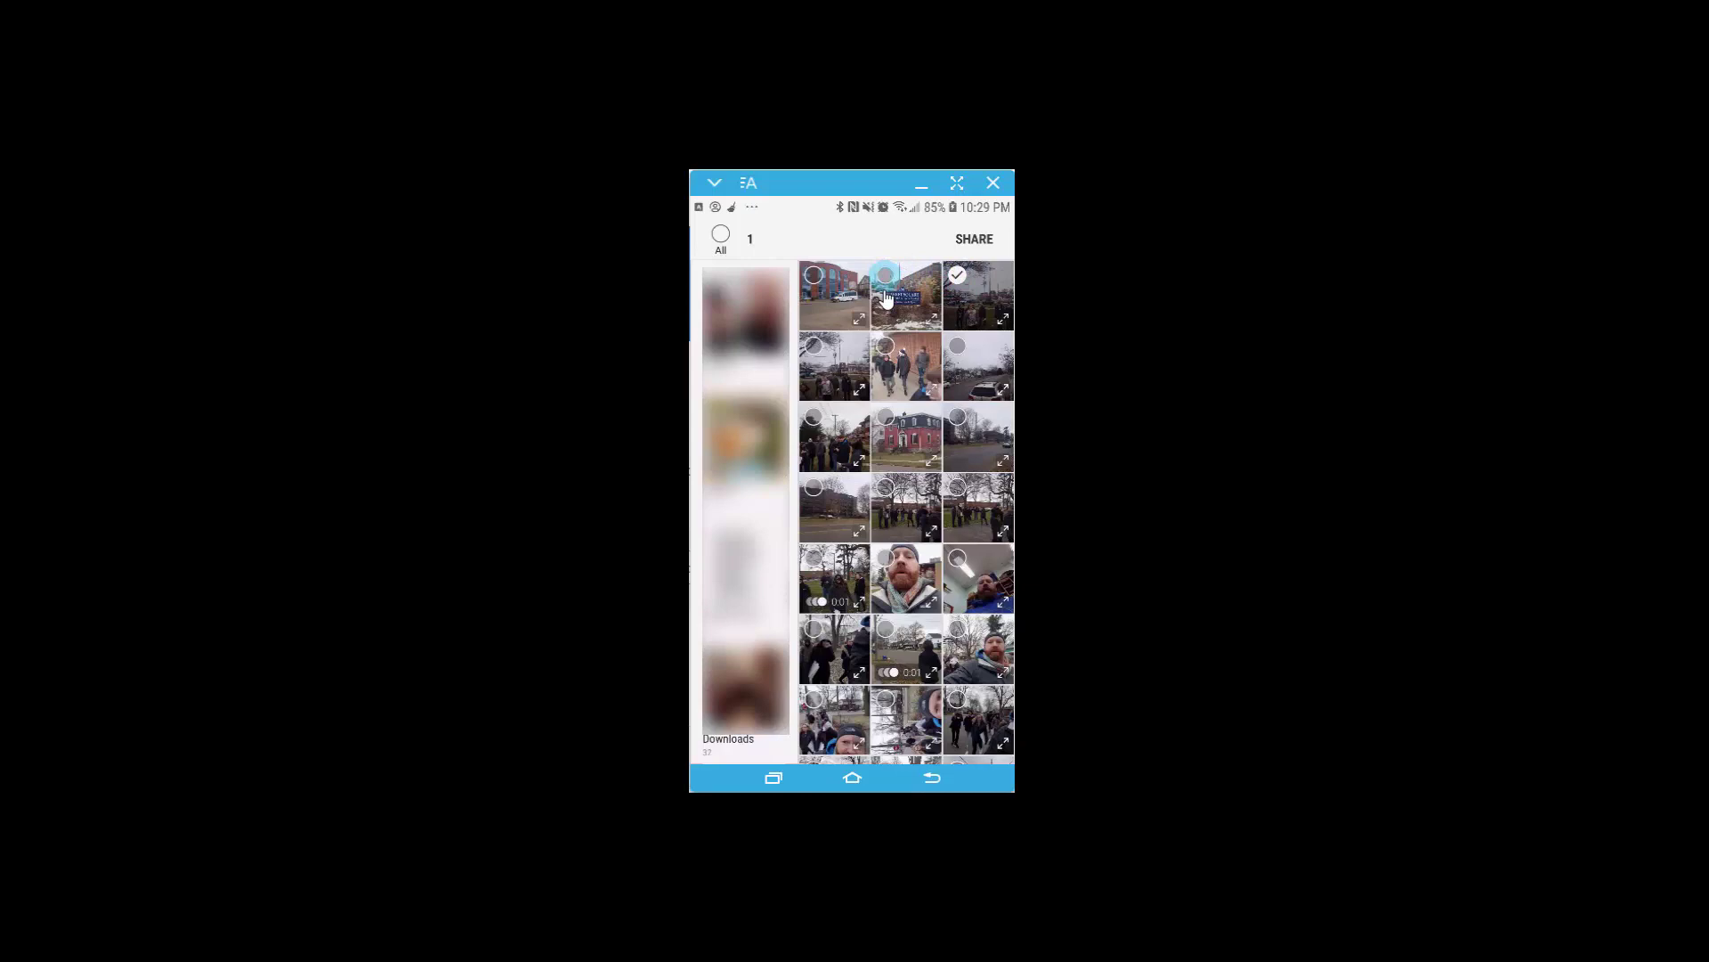
click(880, 350)
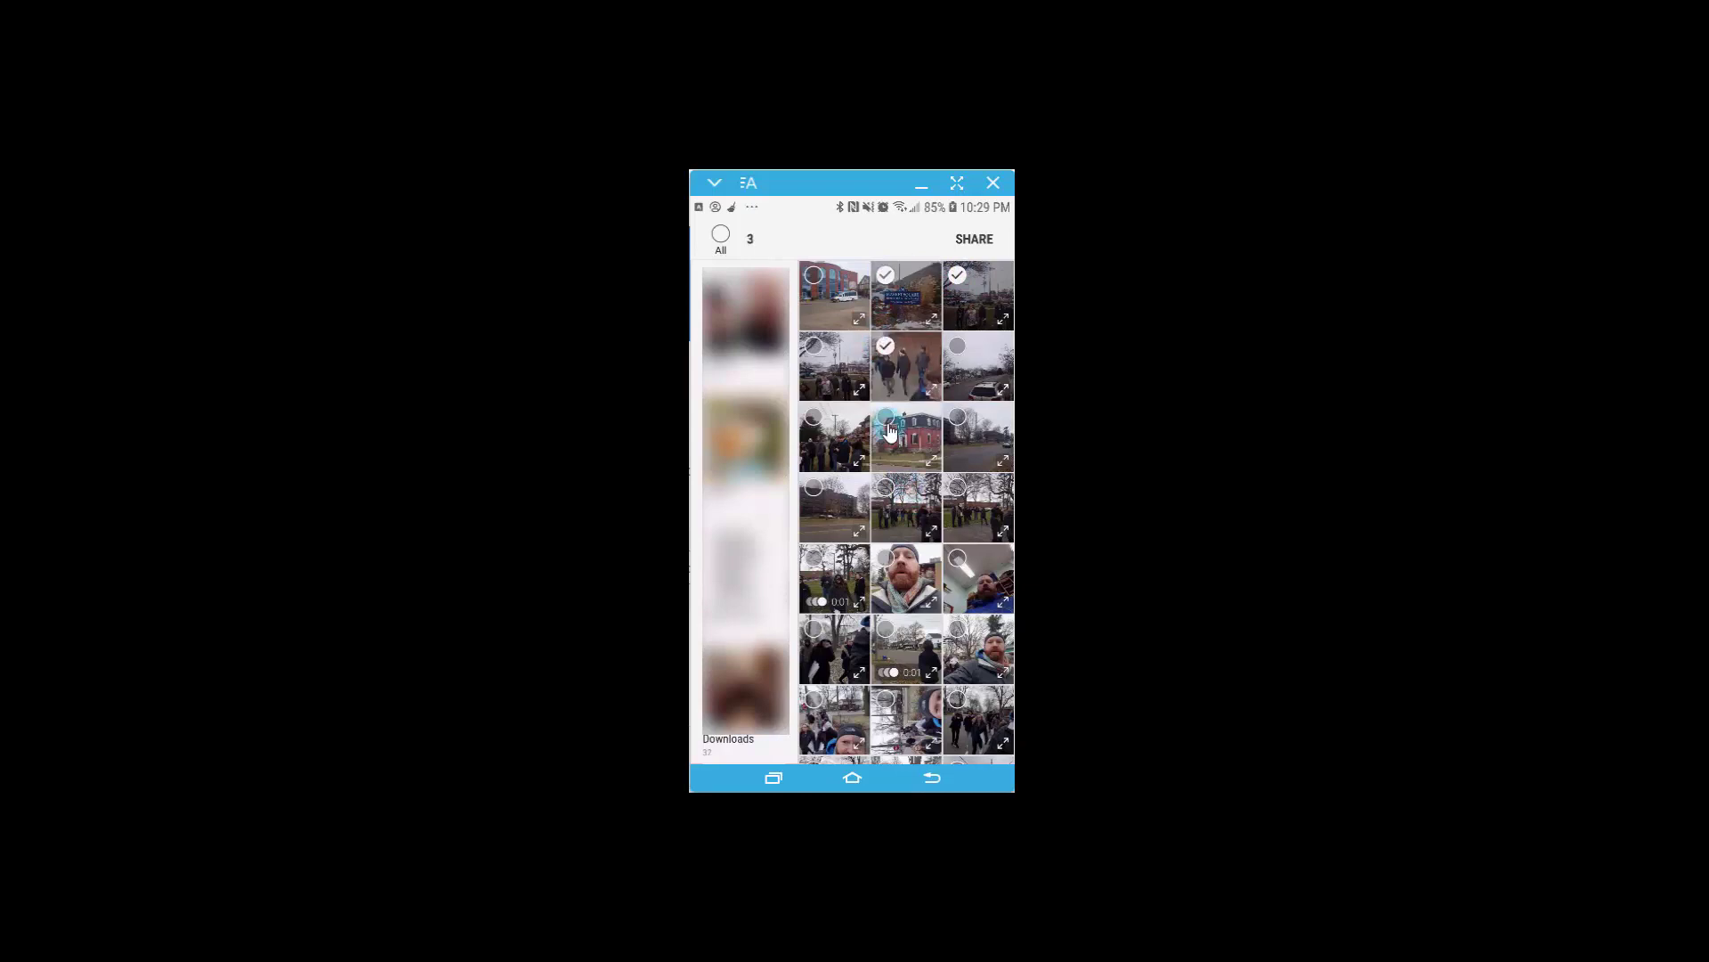
click(882, 554)
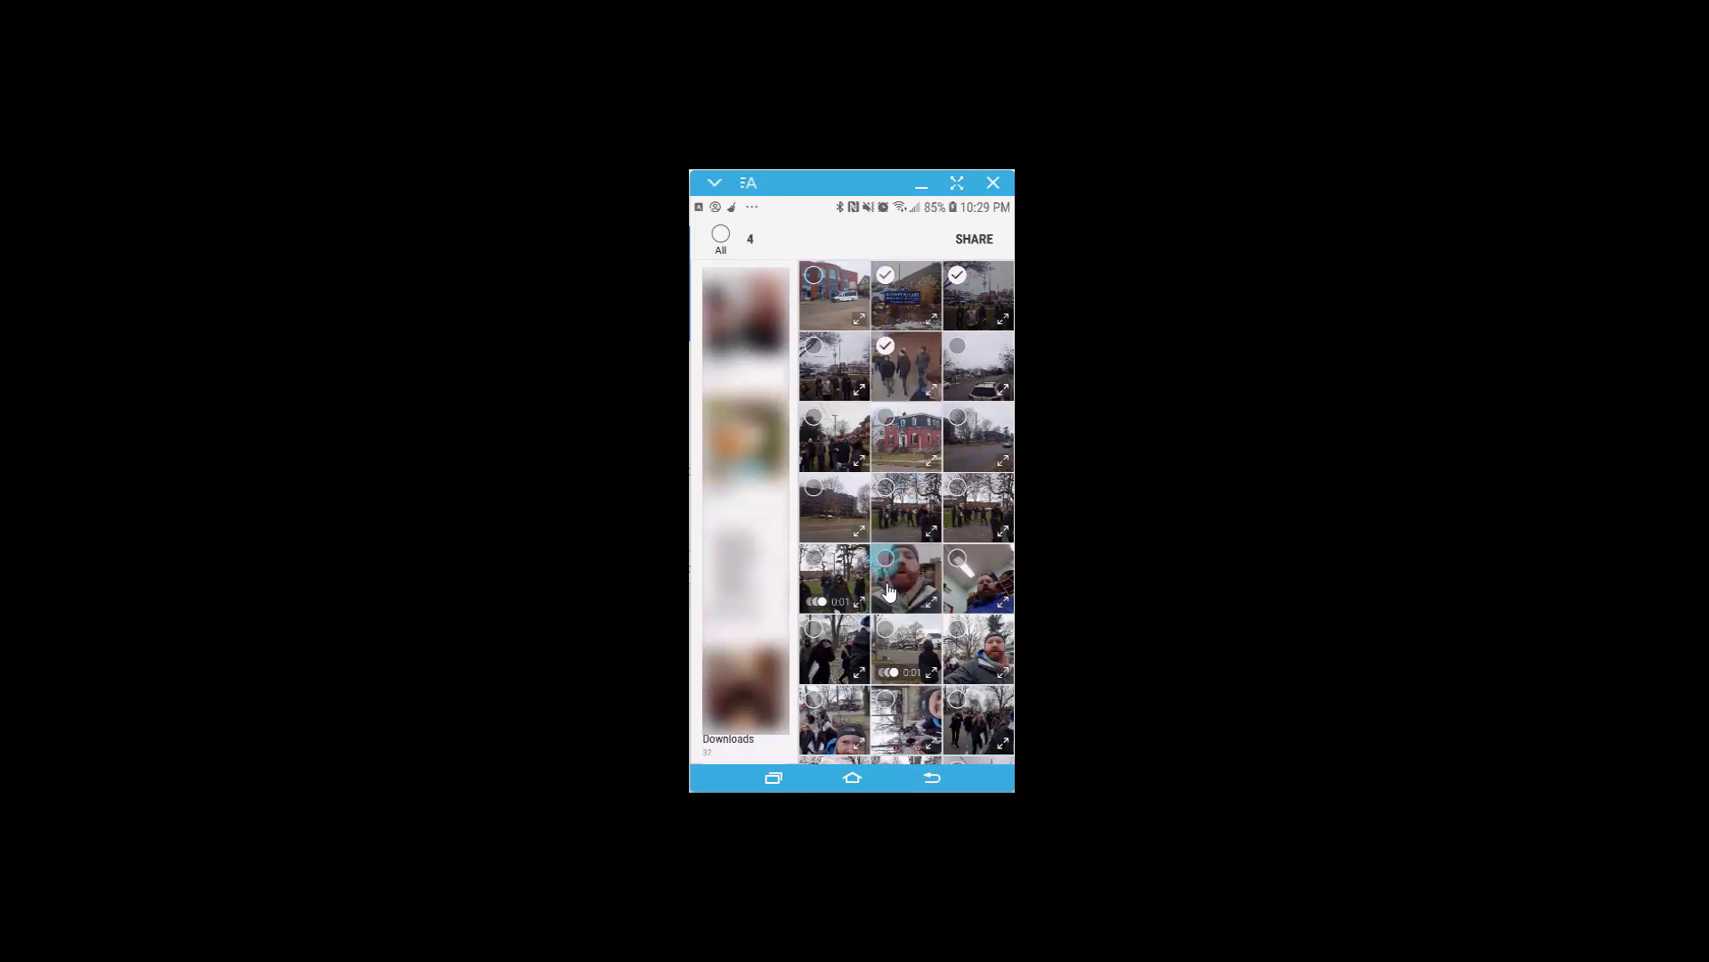
click(897, 608)
click(885, 447)
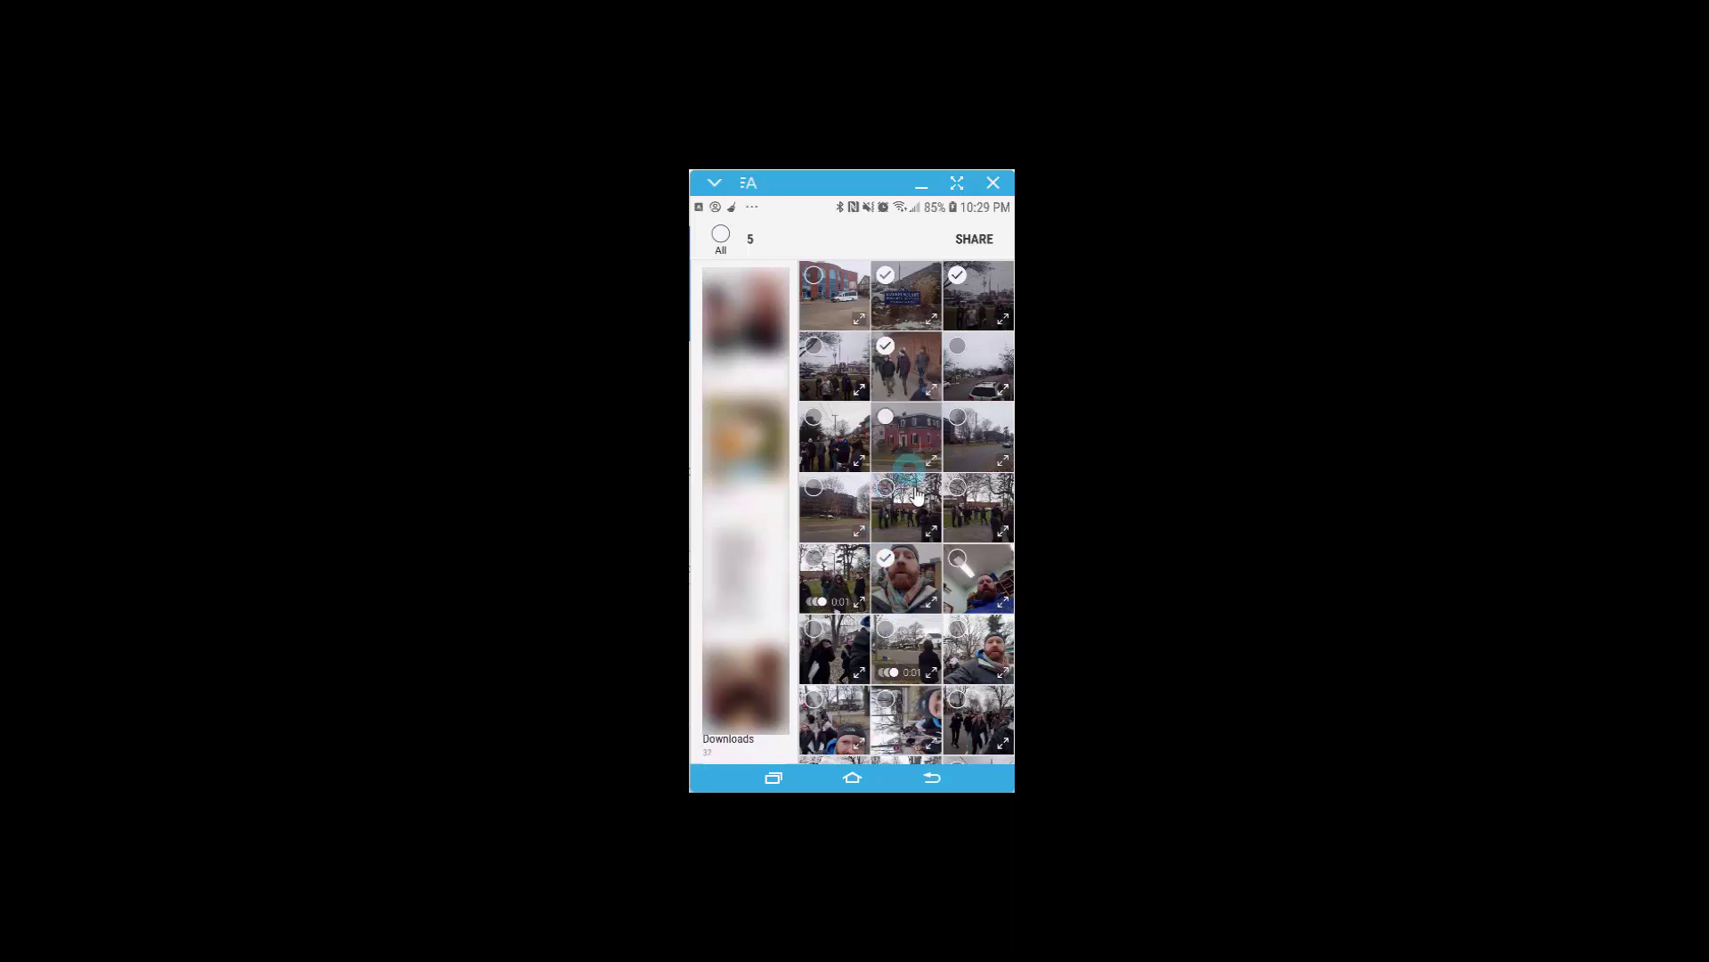
click(974, 241)
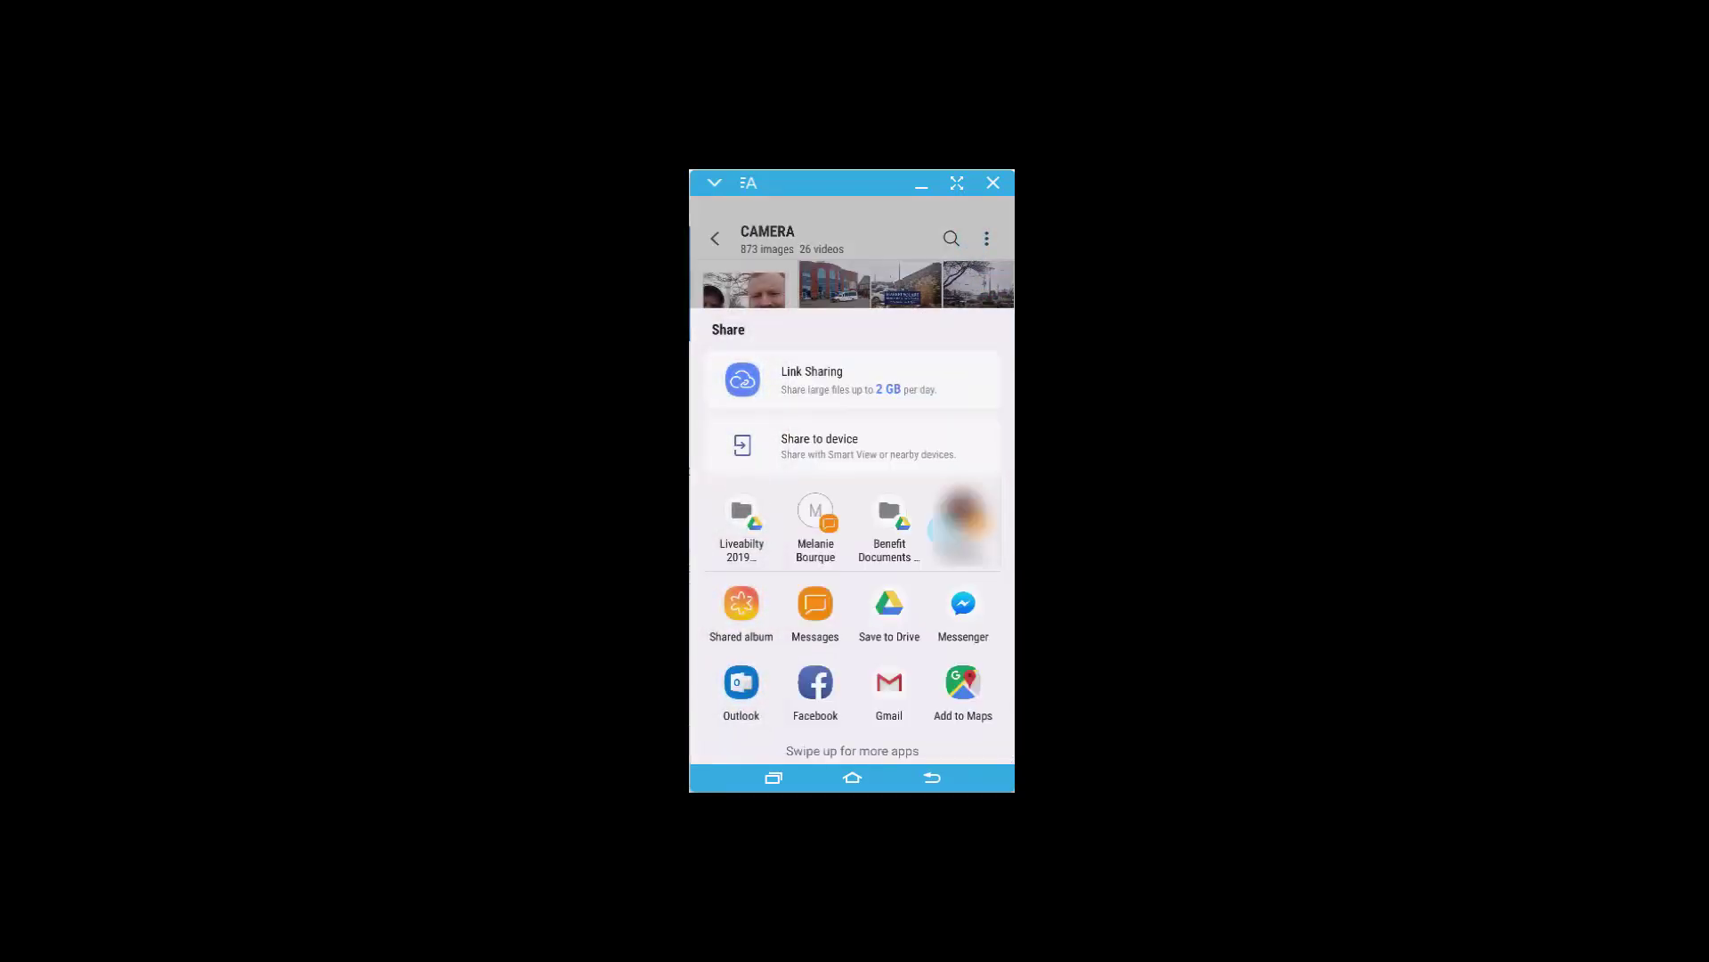
Step: Send the shared photos through Save to Drive into the Liveability 2019 folder
click(890, 606)
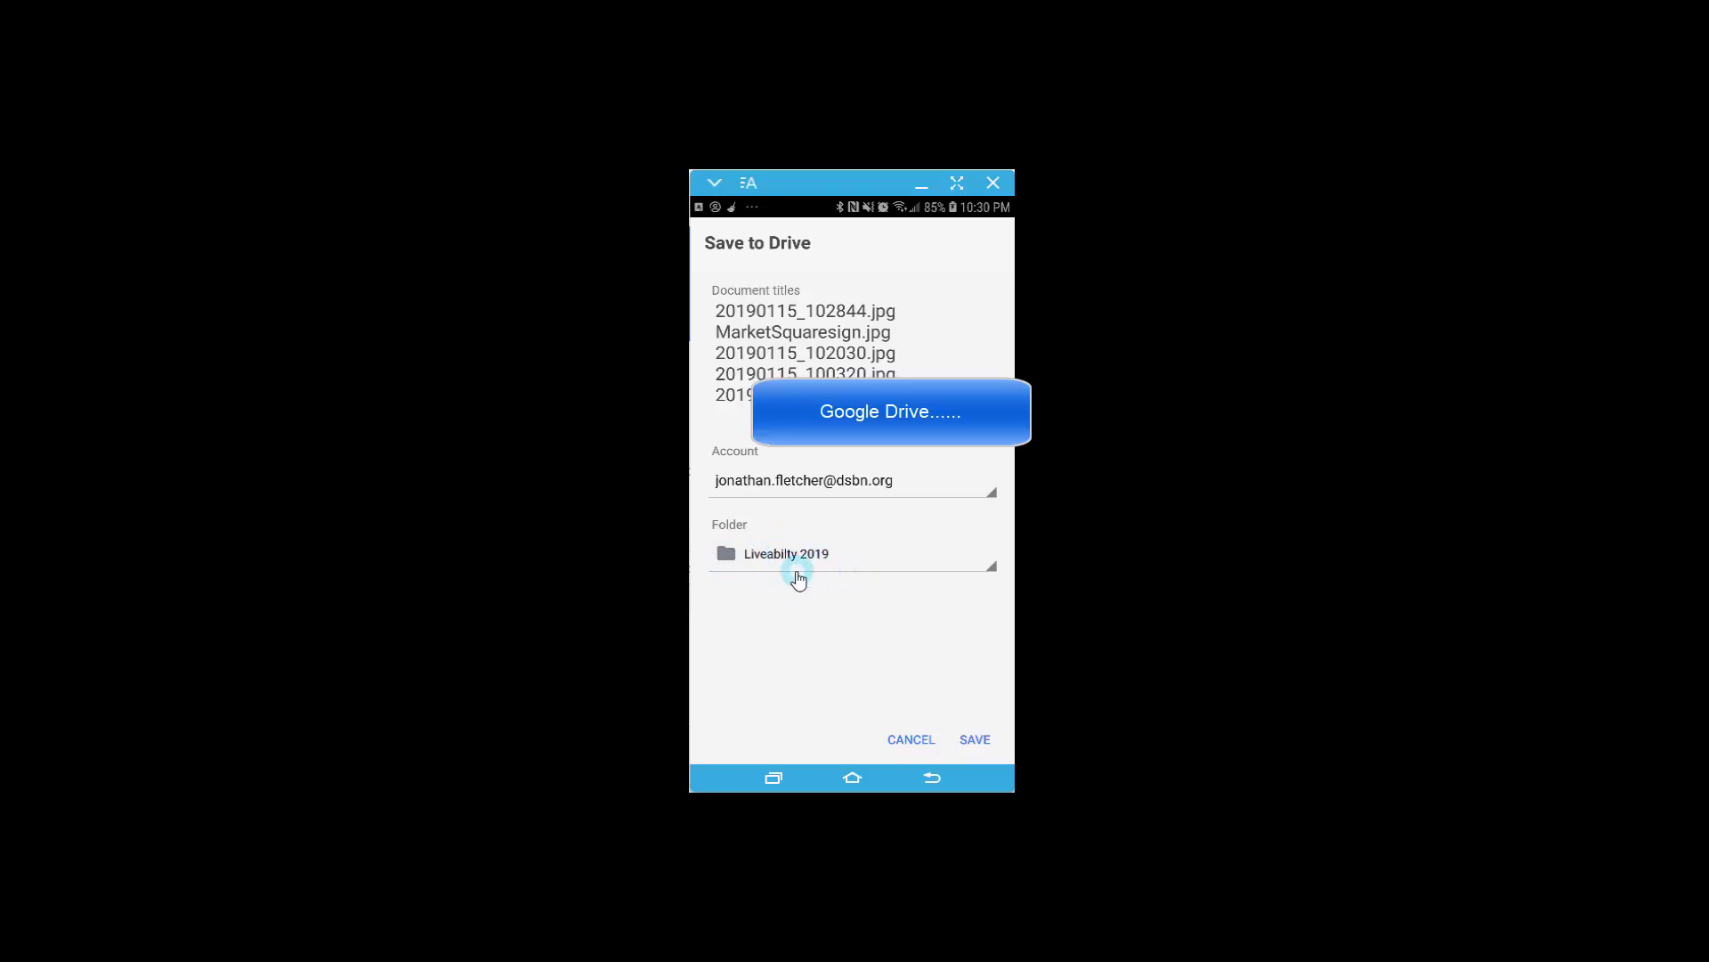
click(974, 741)
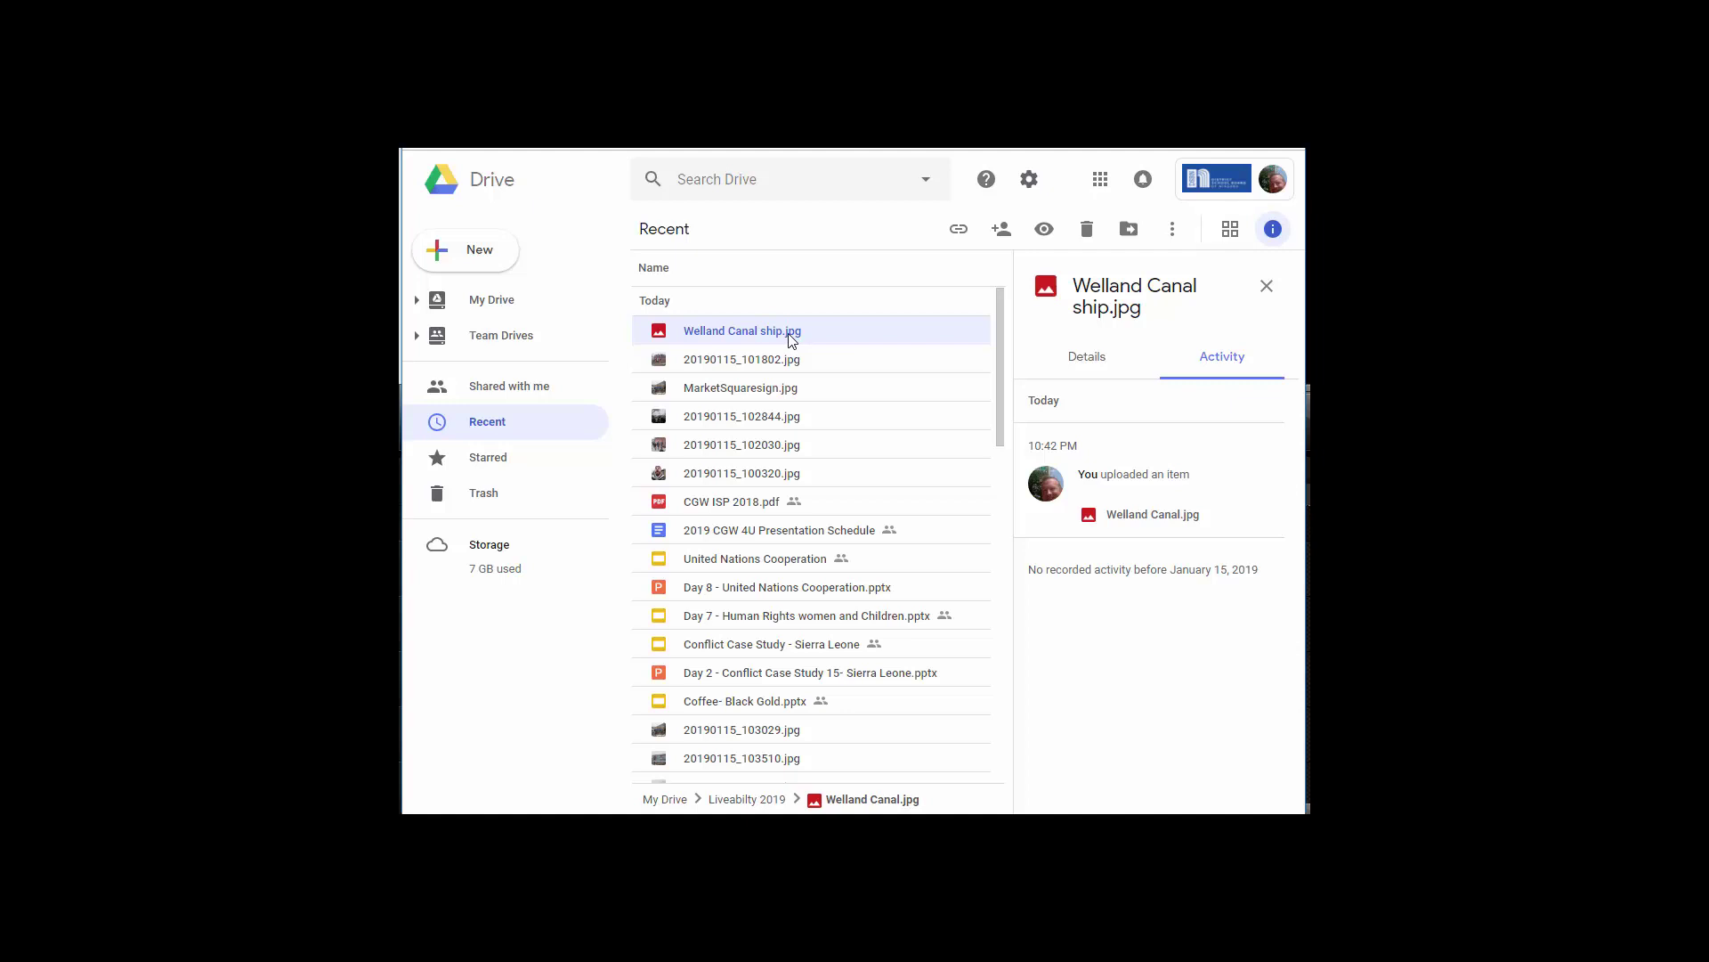
Step: Preview Welland Canal ship.jpg in Google Drive, download it, and close the preview
double_click(788, 333)
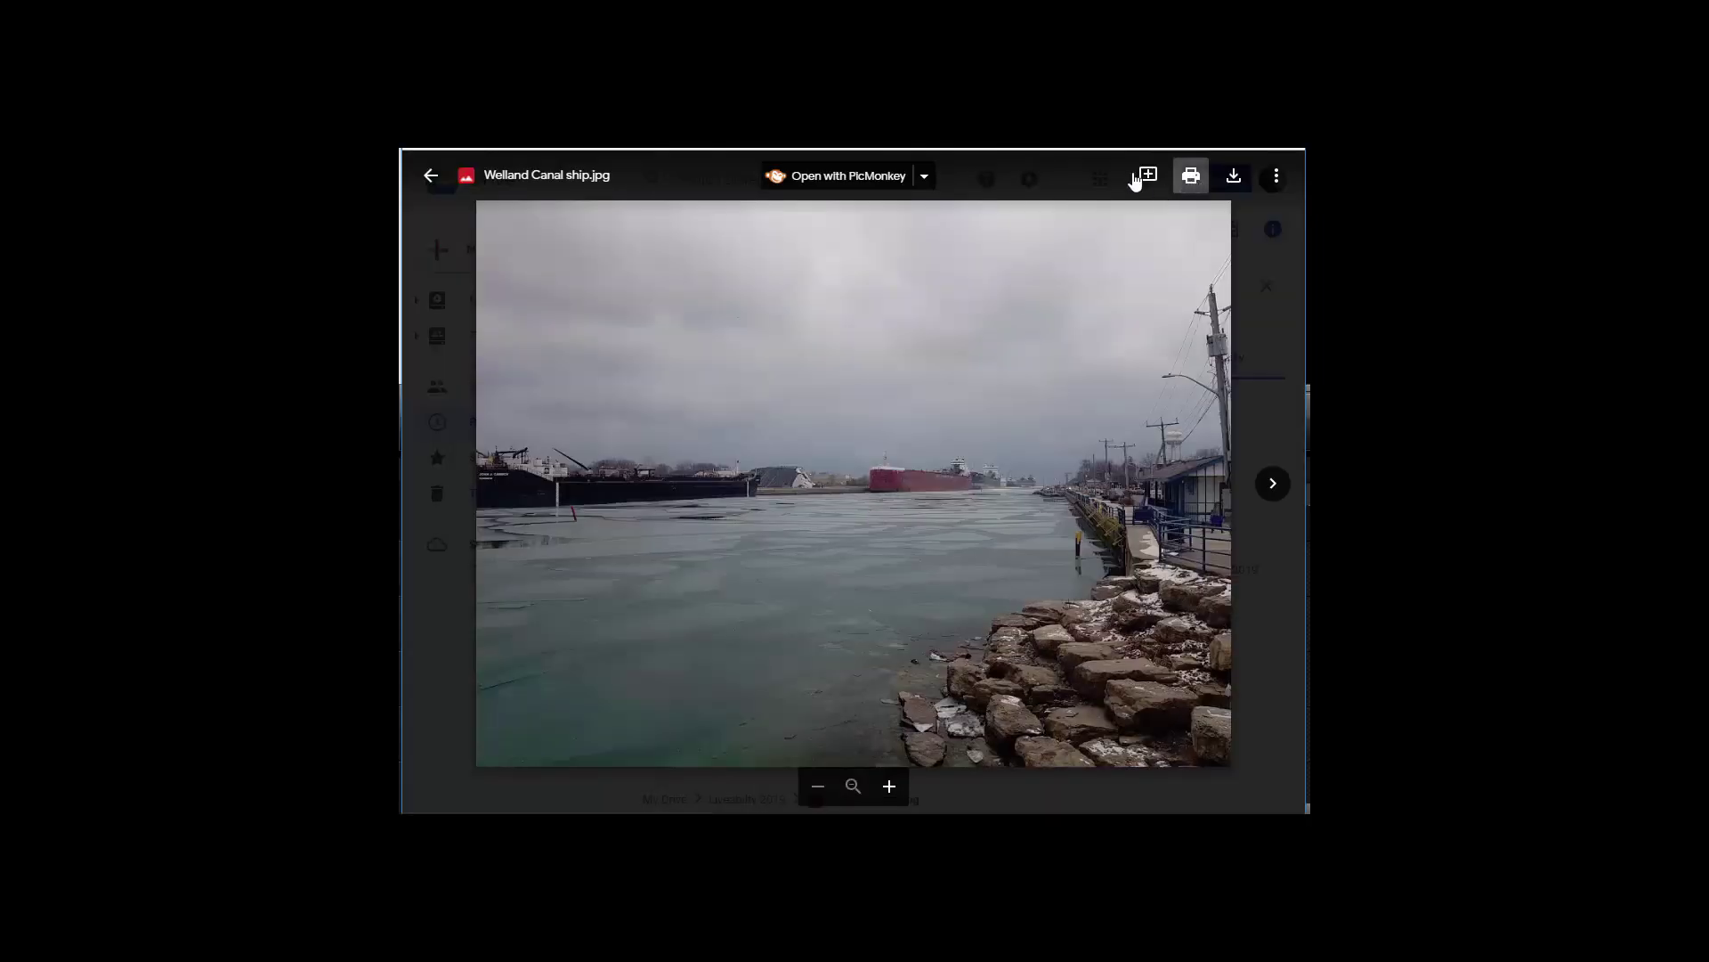
click(1236, 179)
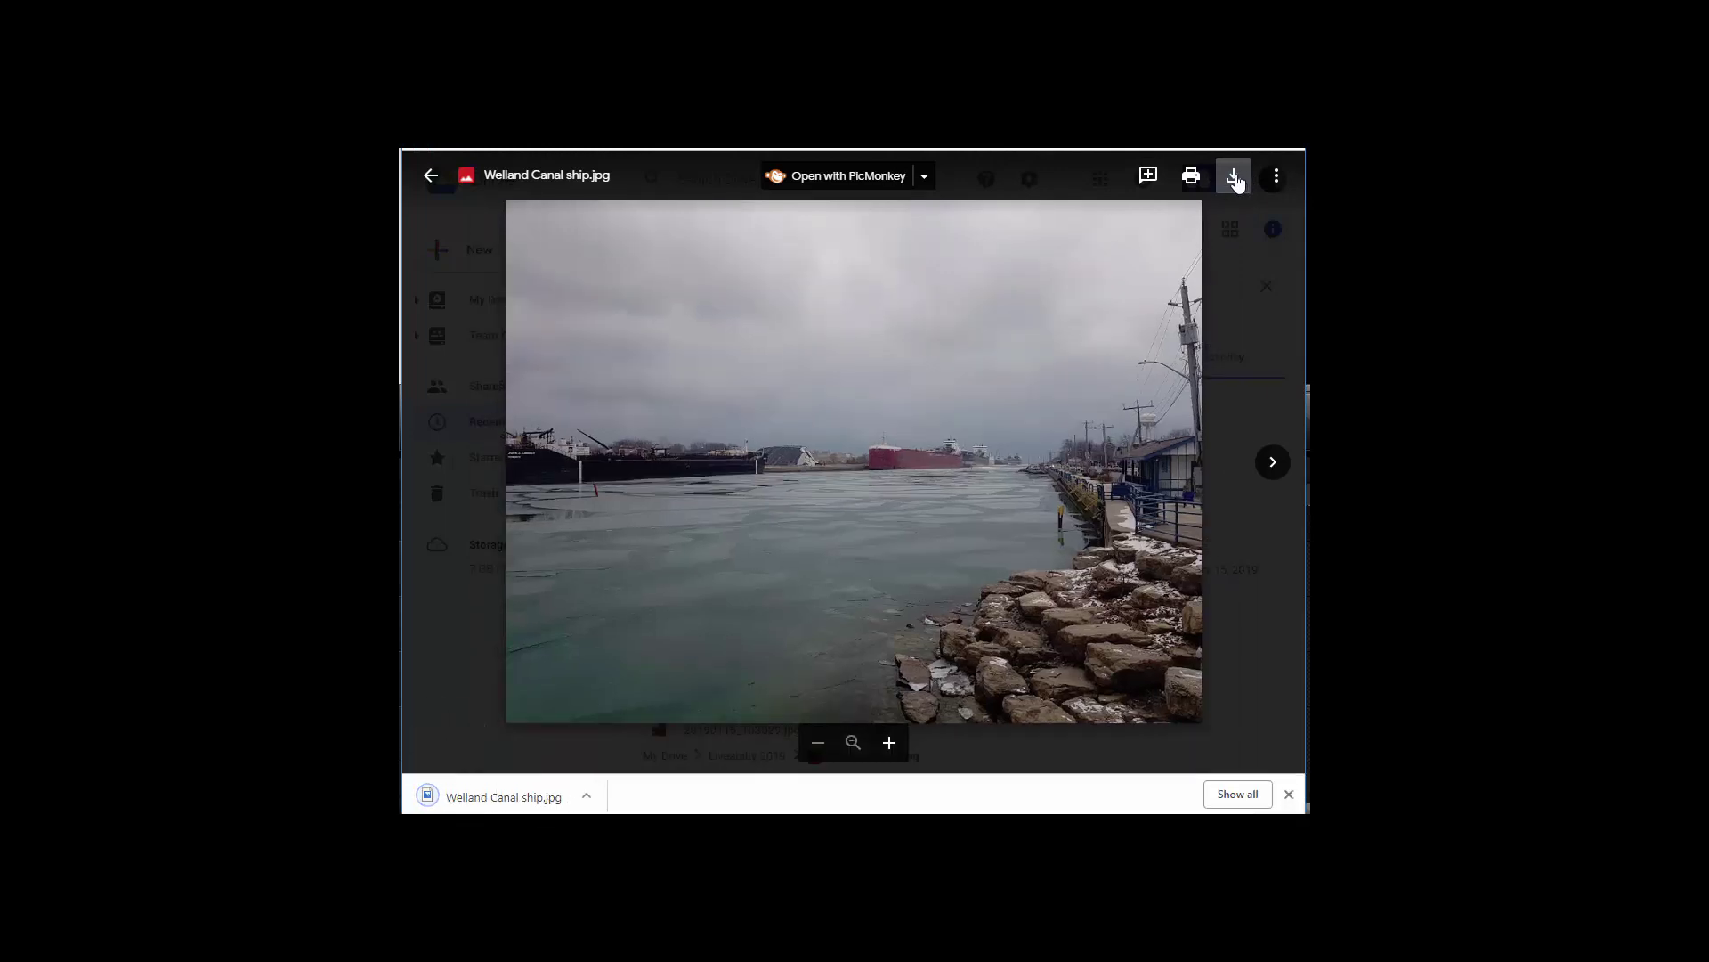
click(431, 176)
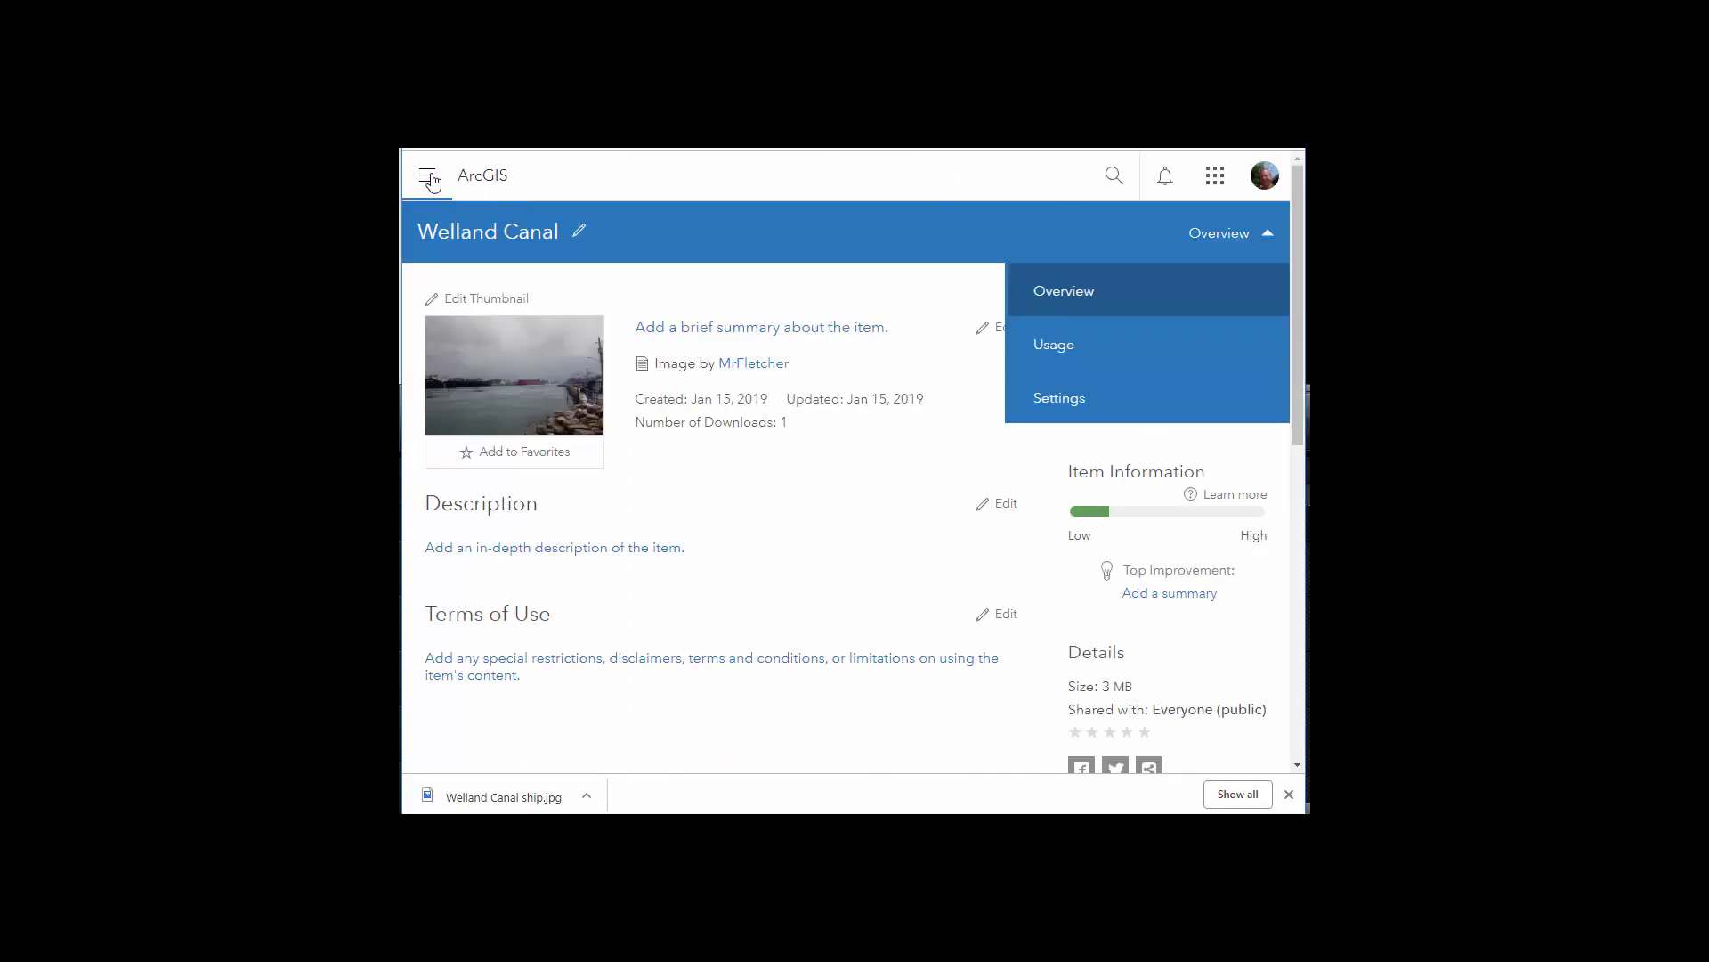
Step: Use the ArcGIS Online navigation menu to reach the Content page
click(429, 178)
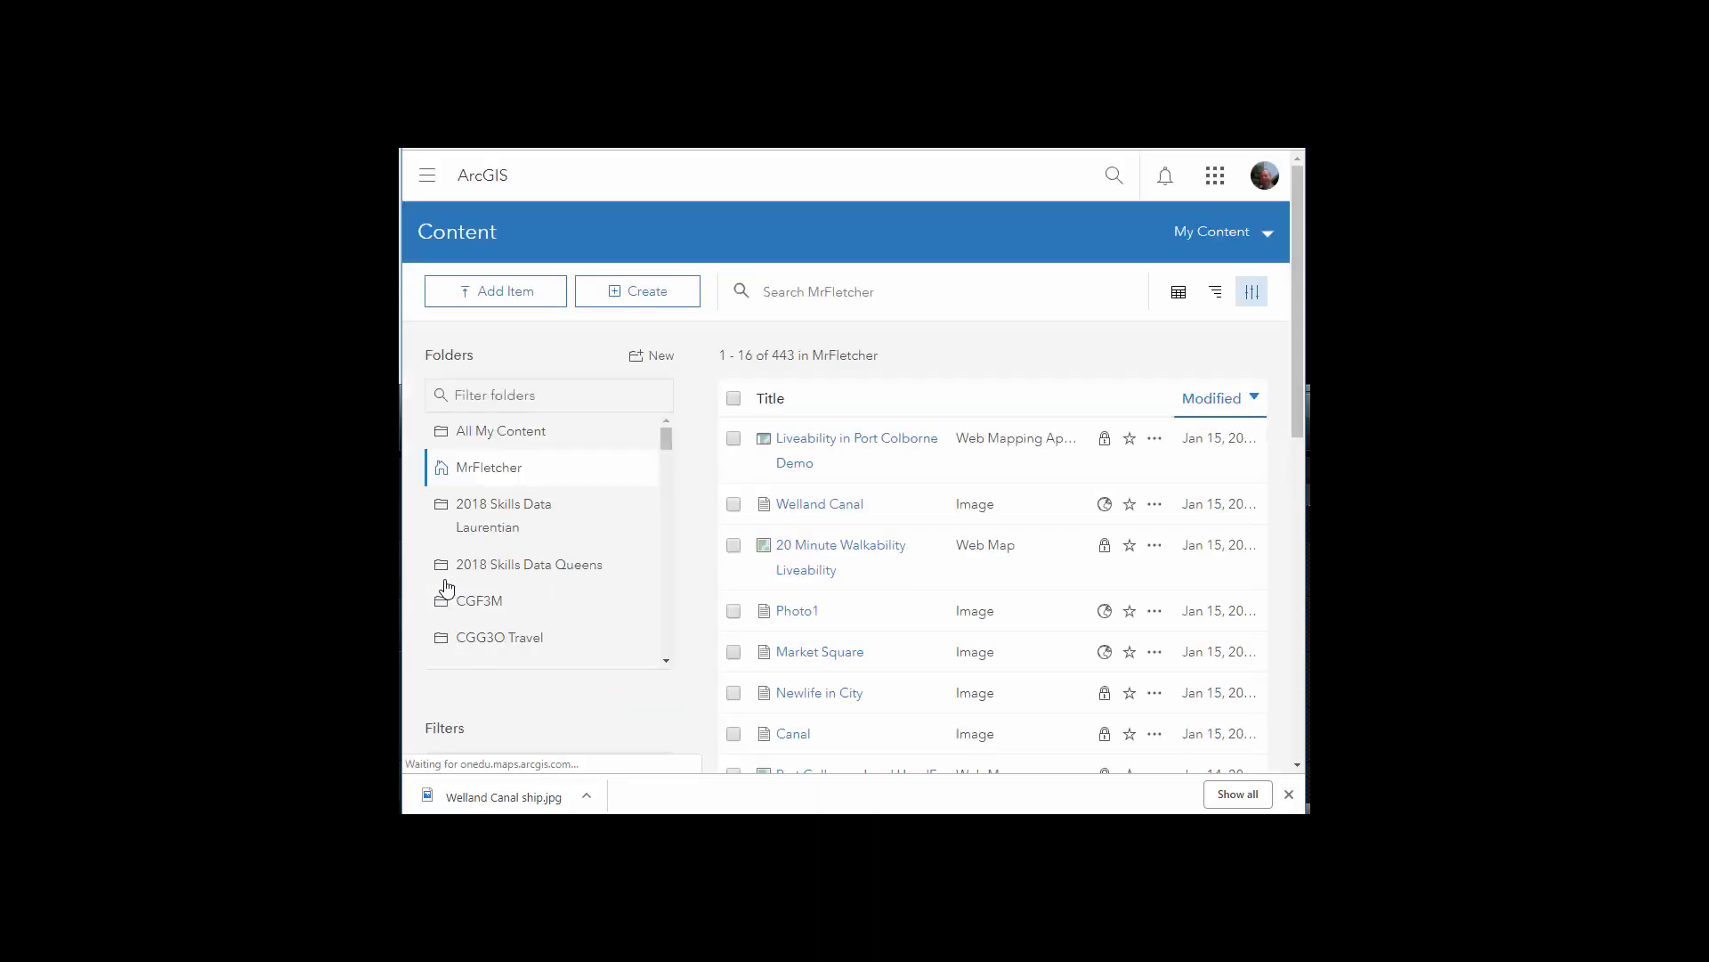
Step: Upload the downloaded Welland Canal ship.jpg from the computer as an image item tagged Welland Canal
click(507, 303)
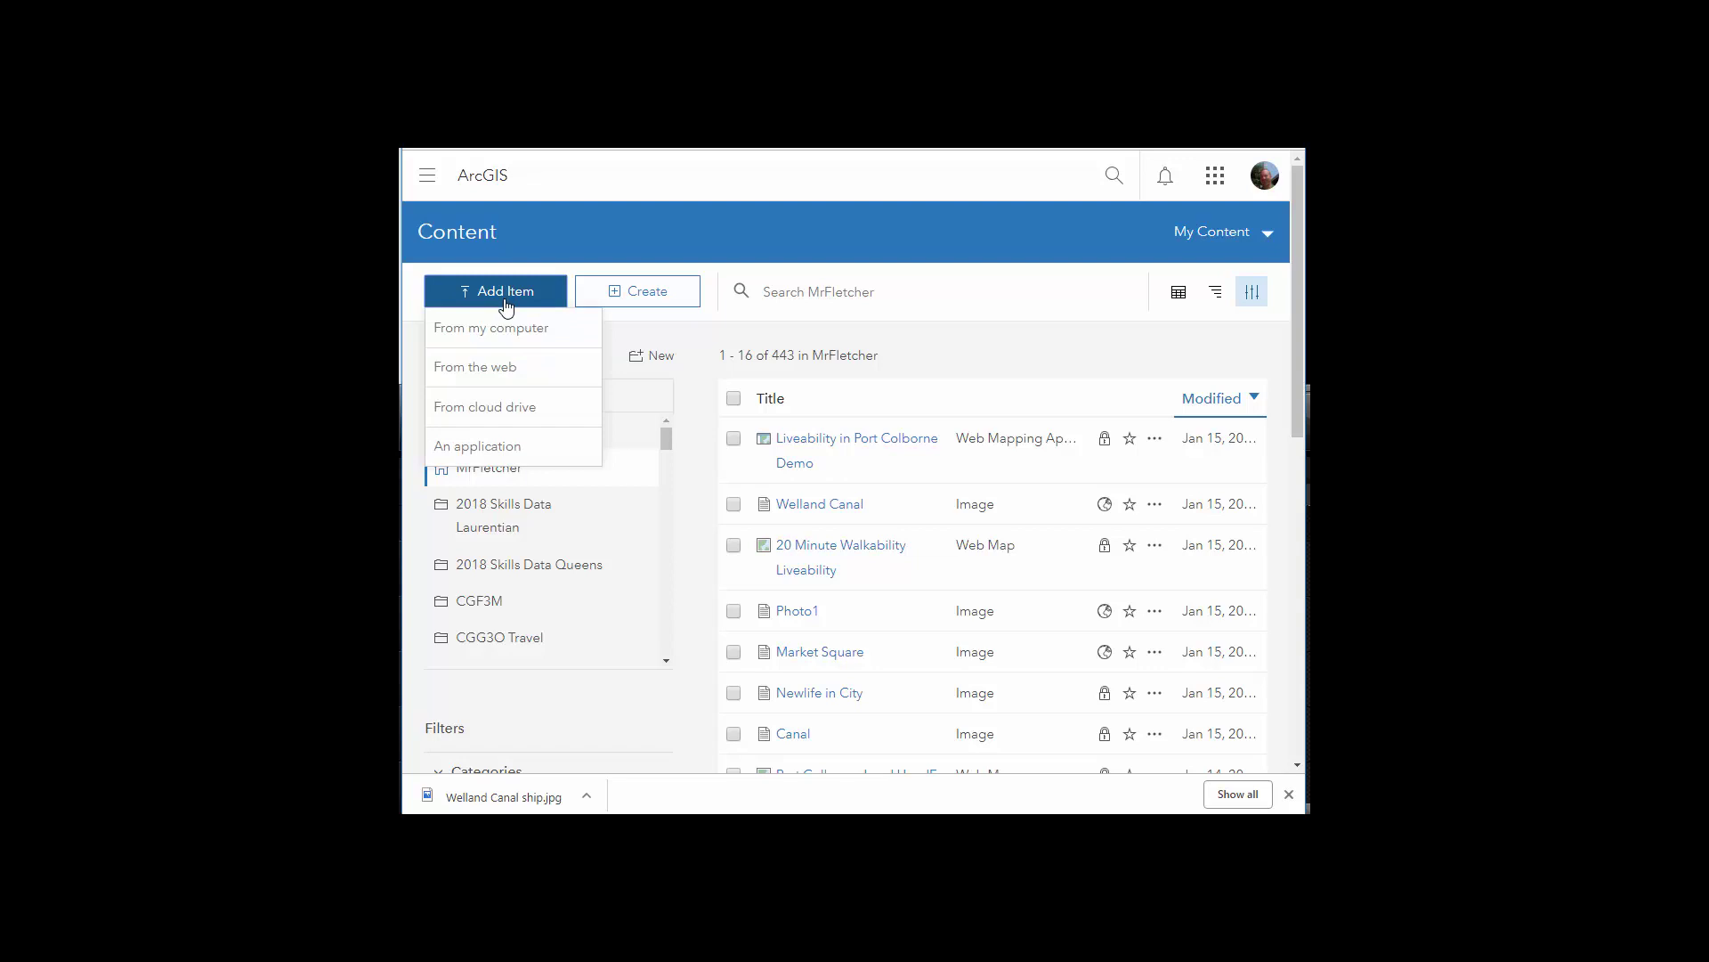
click(497, 332)
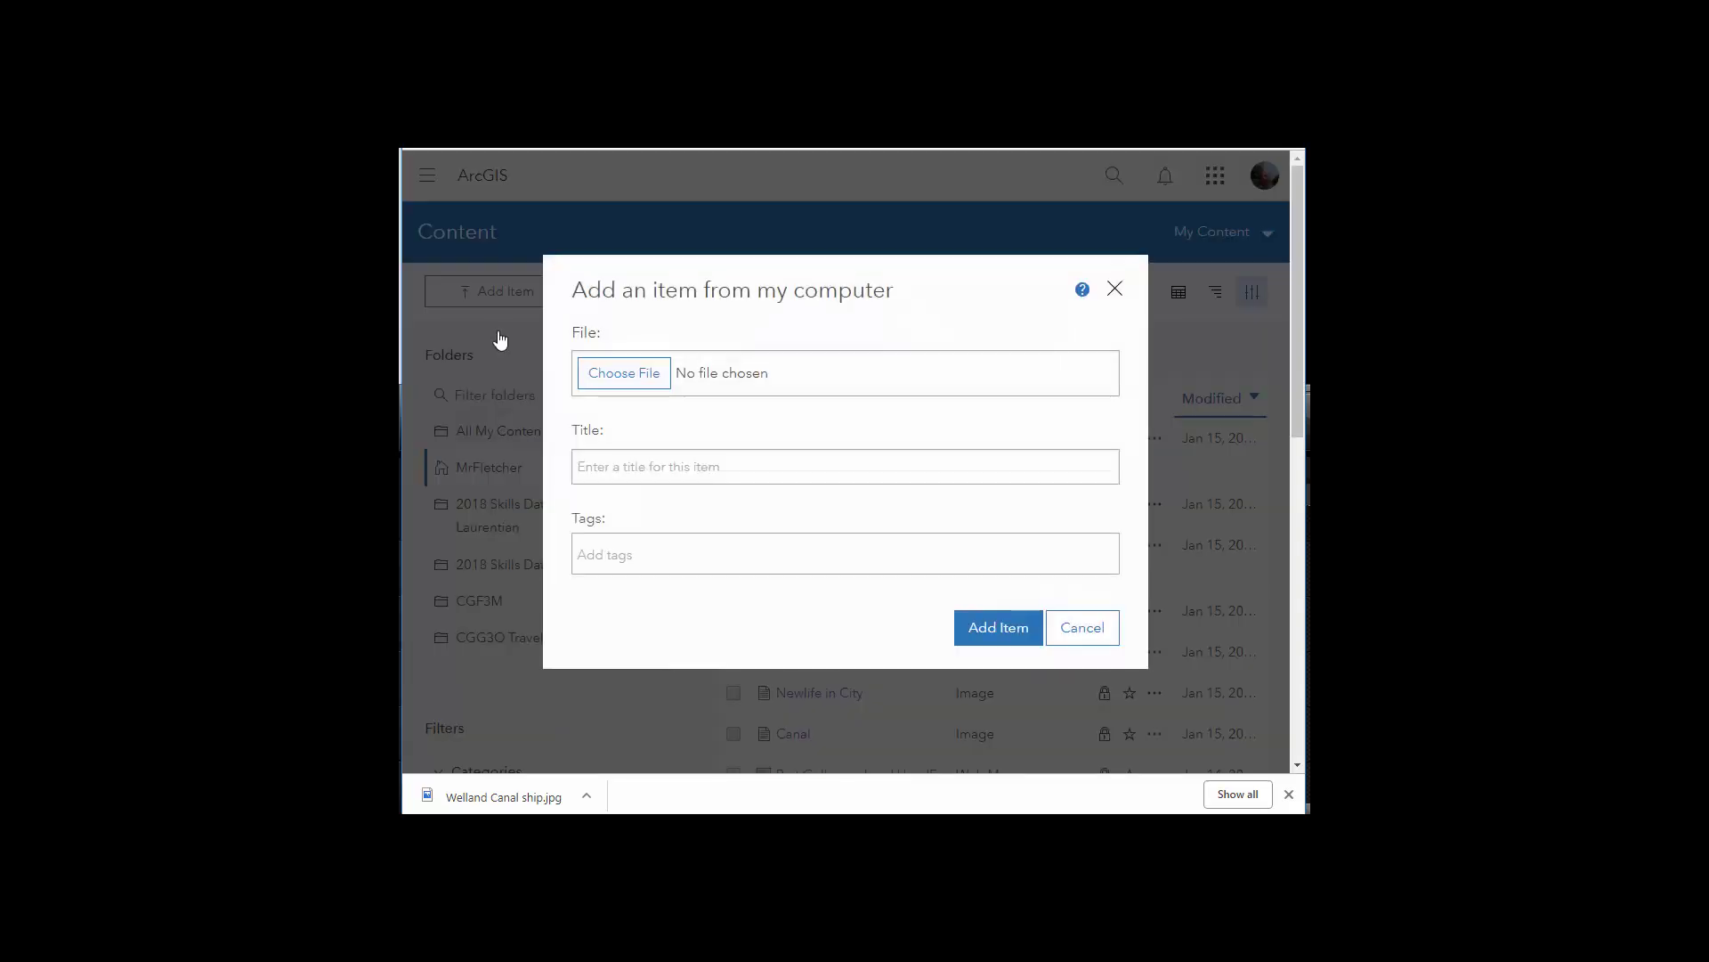
drag(499, 792, 693, 377)
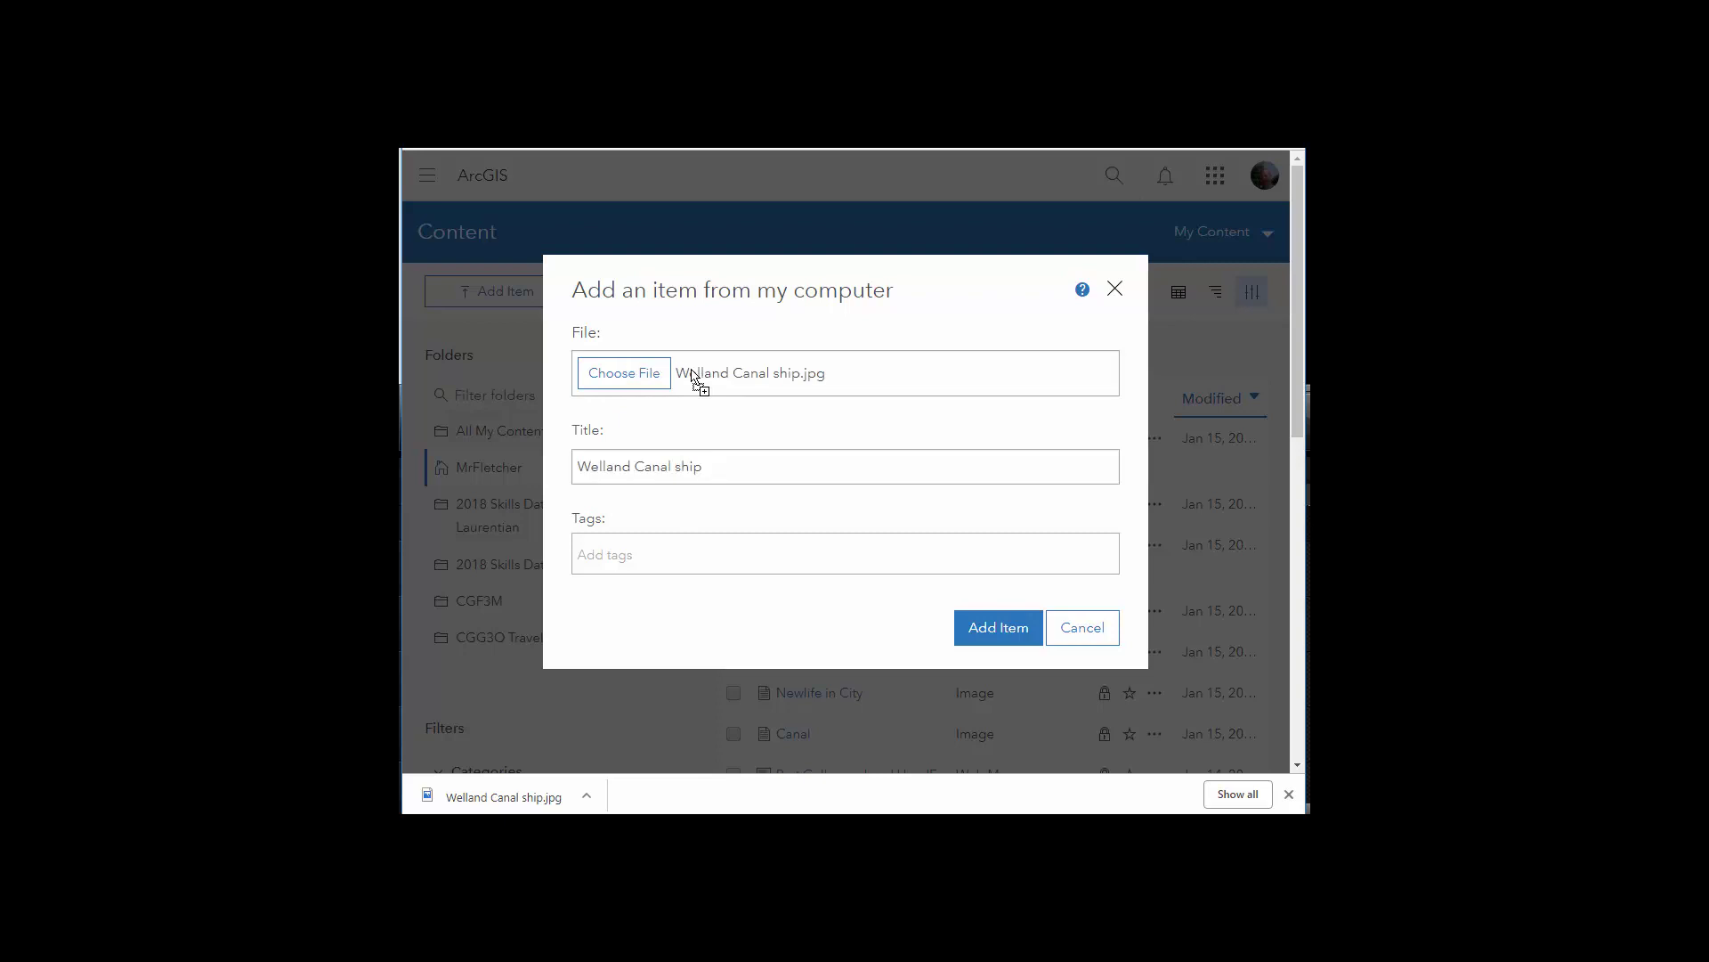
click(655, 548)
text(Welland Canal)
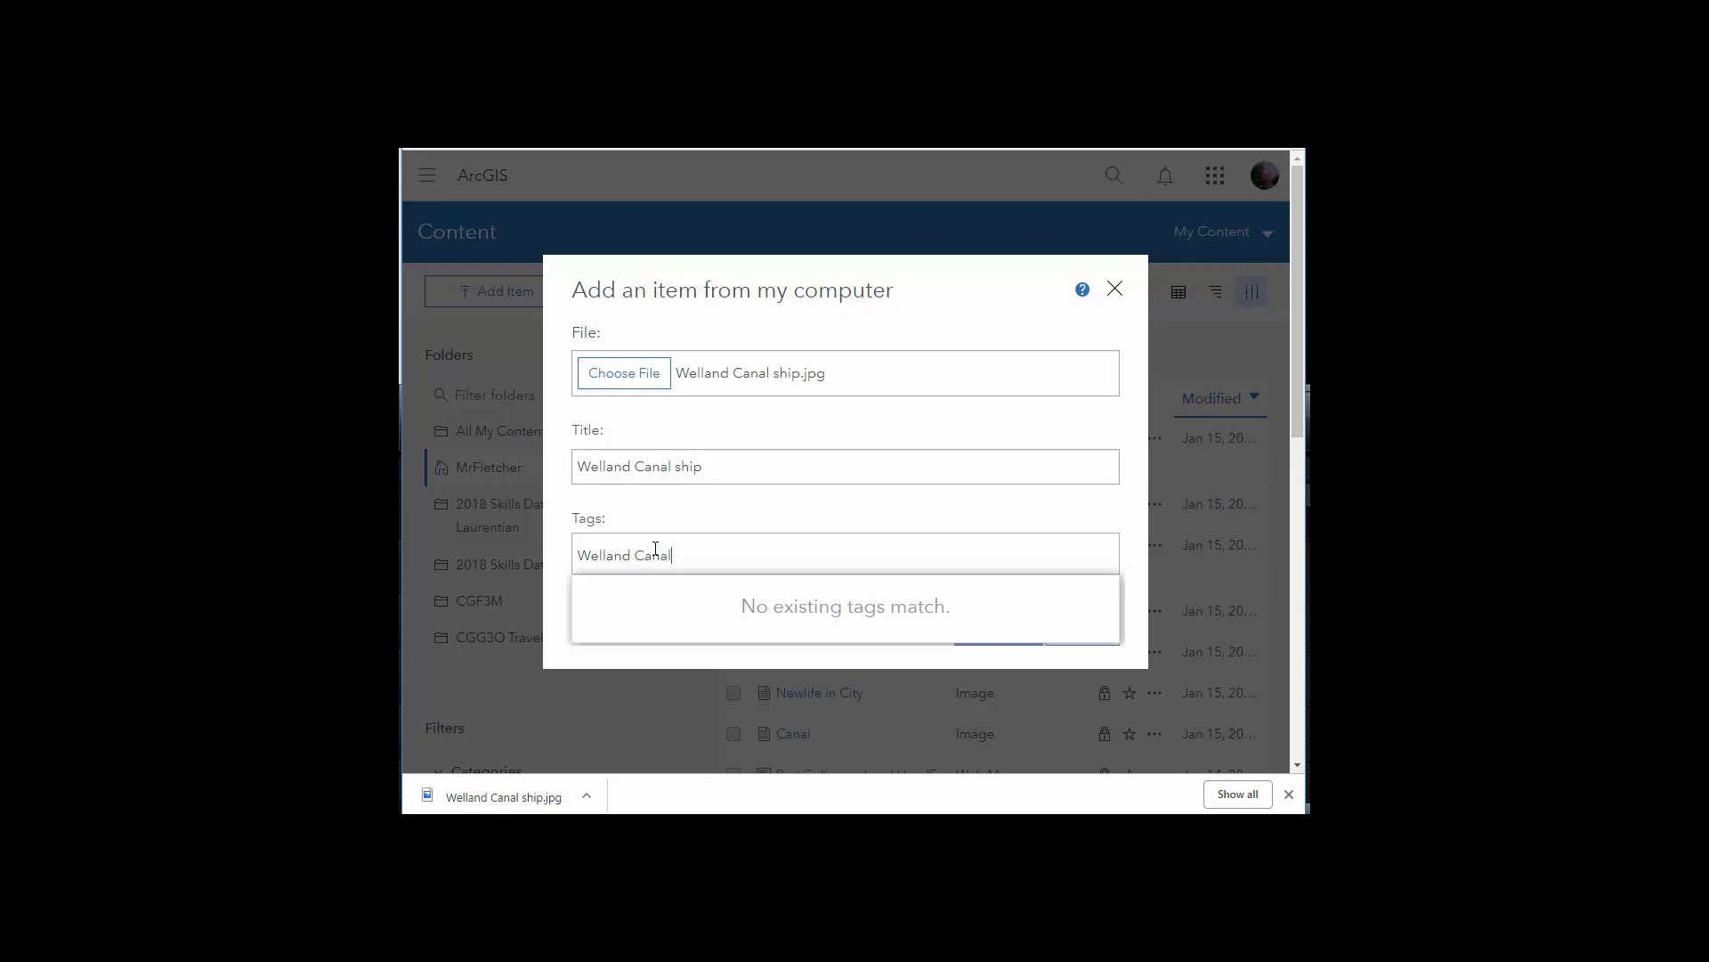
key(Return)
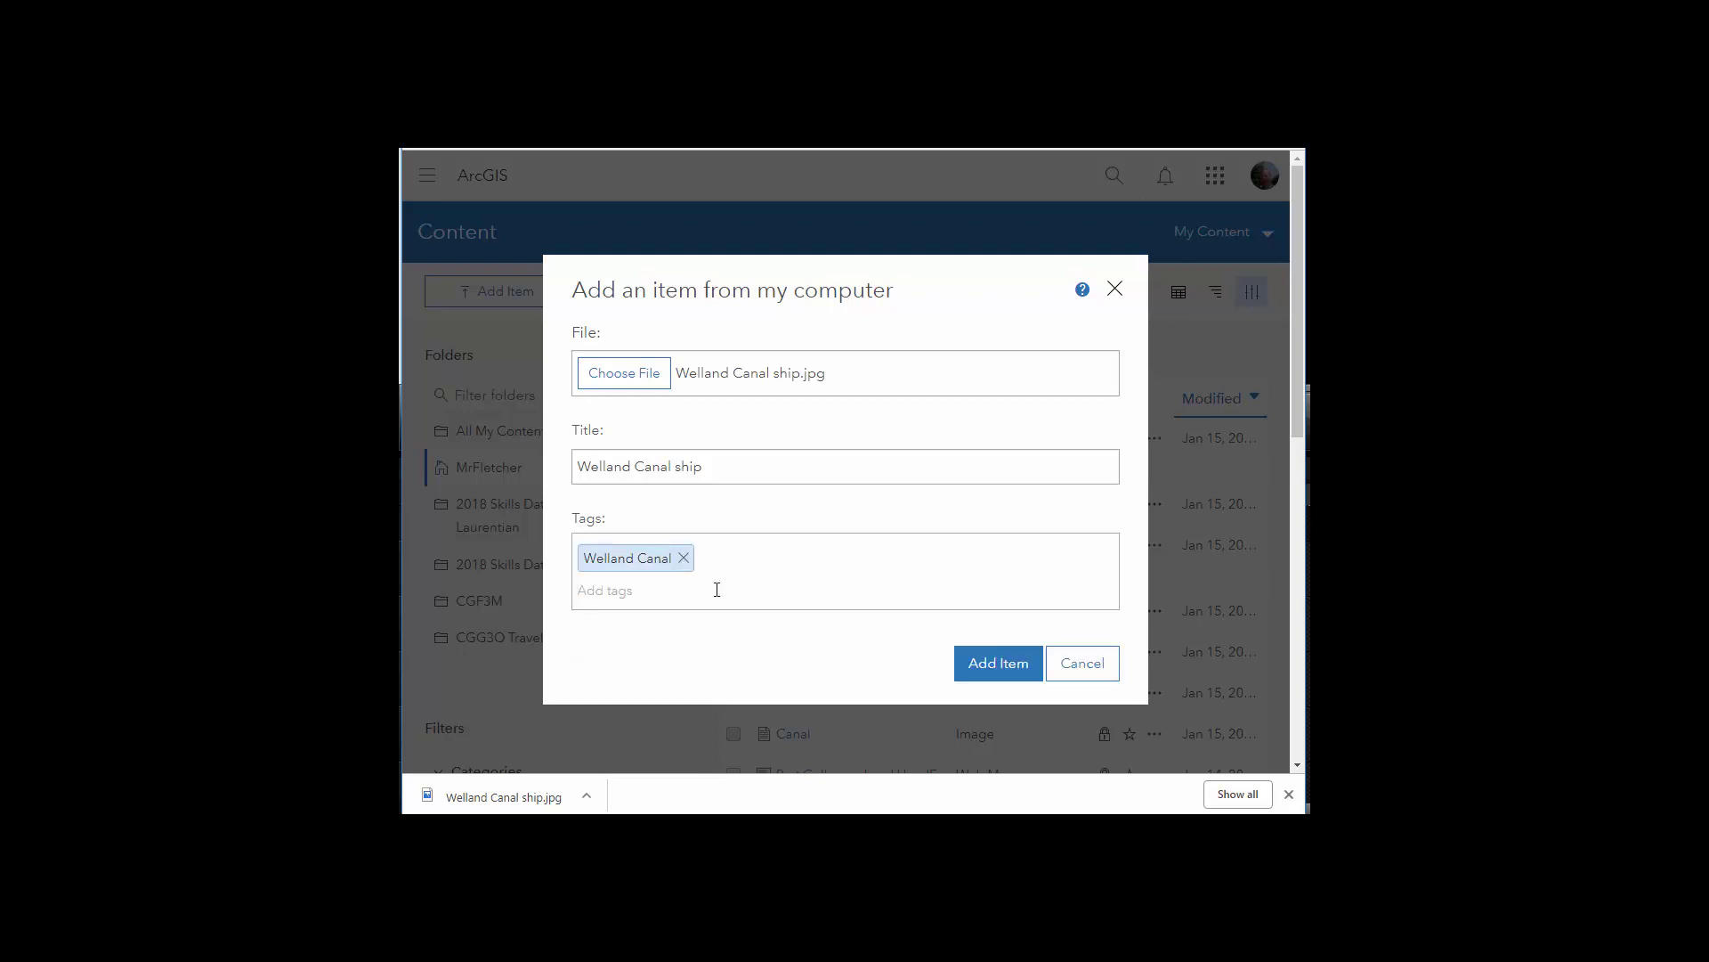
click(997, 670)
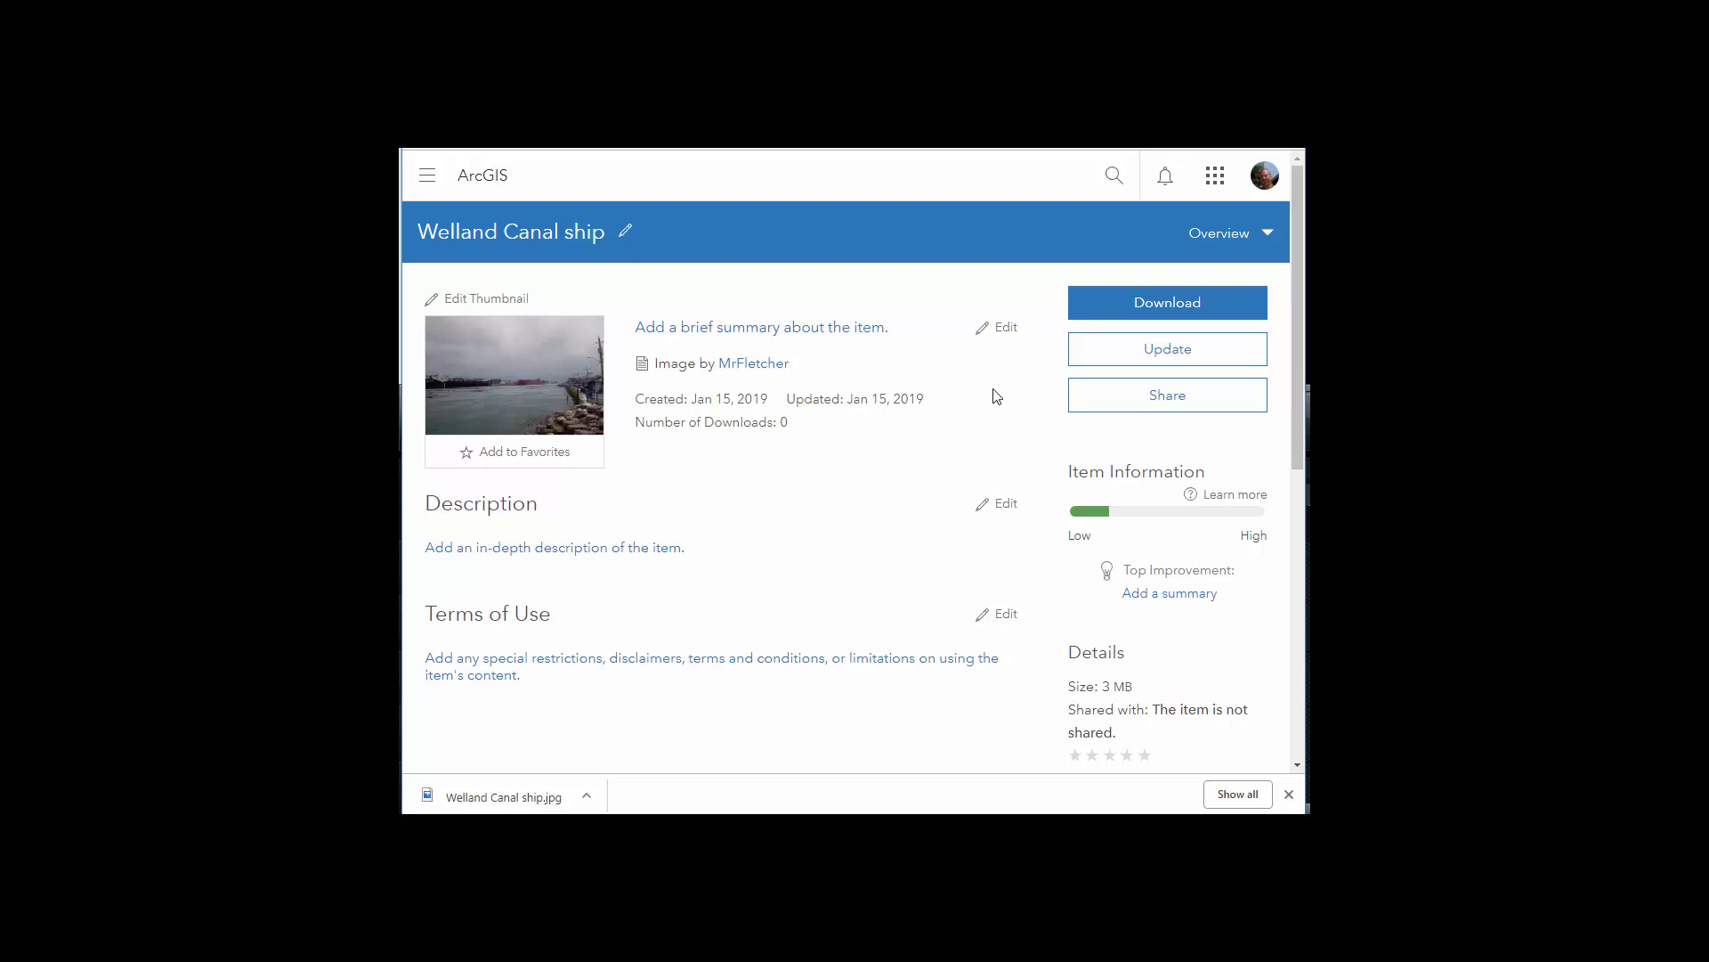
Step: Set the Welland Canal ship item's sharing to Everyone (public)
click(1141, 400)
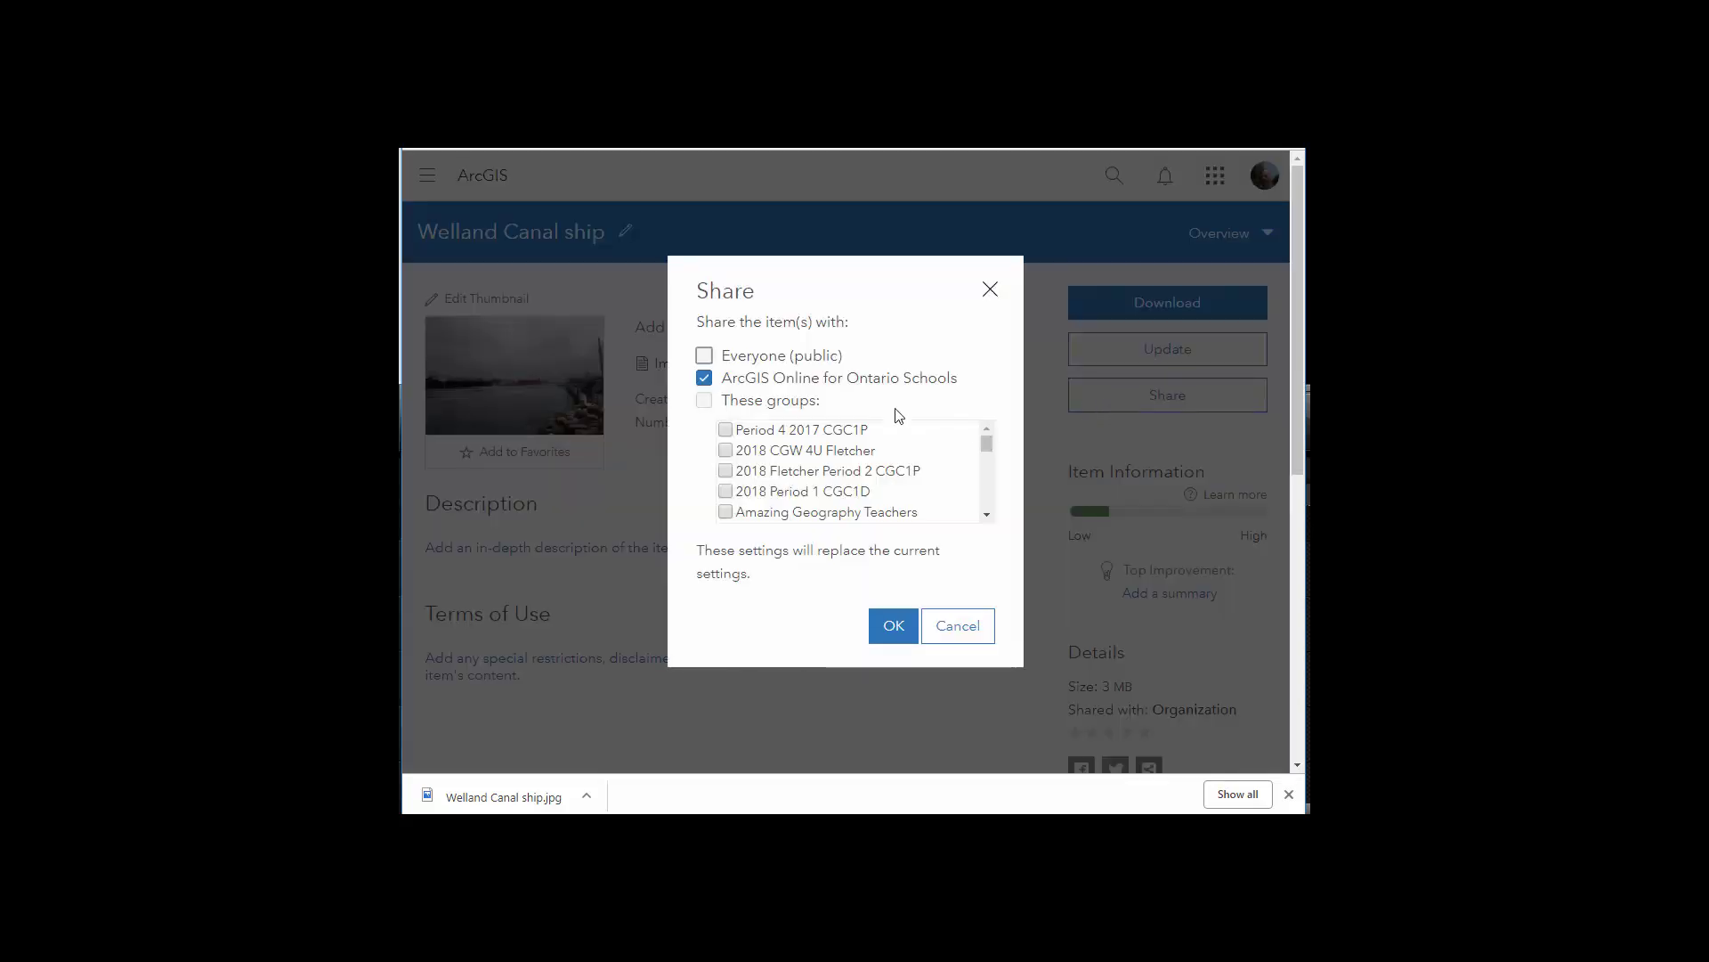
click(704, 356)
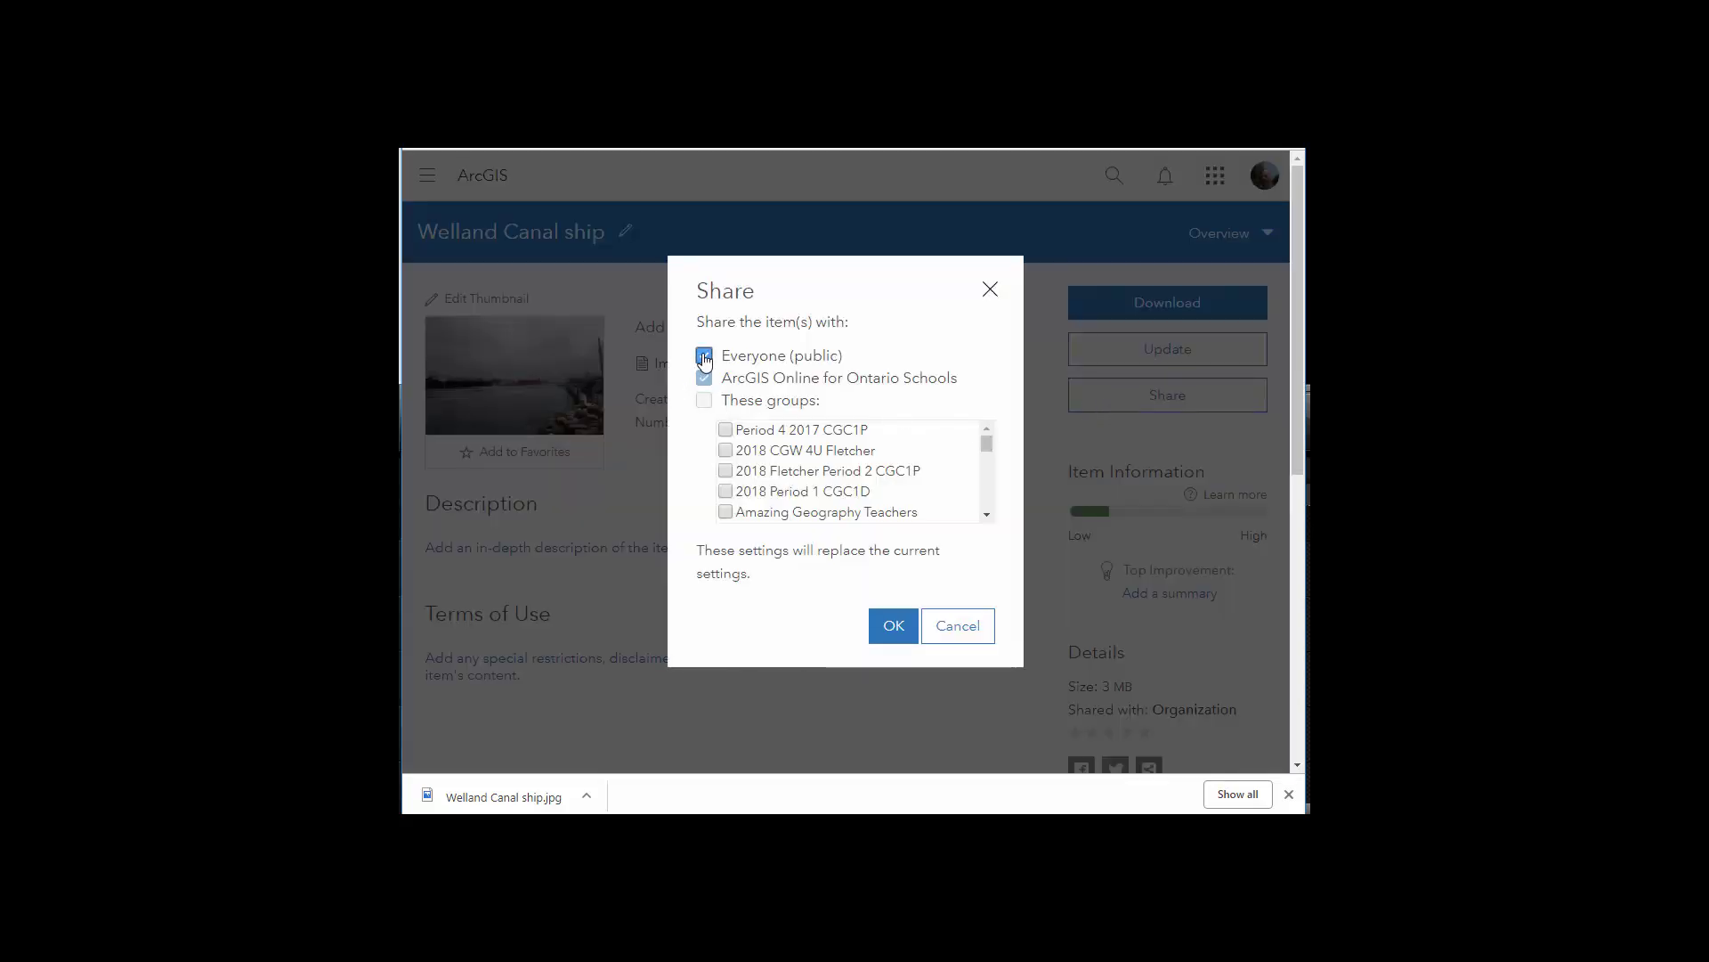
click(906, 628)
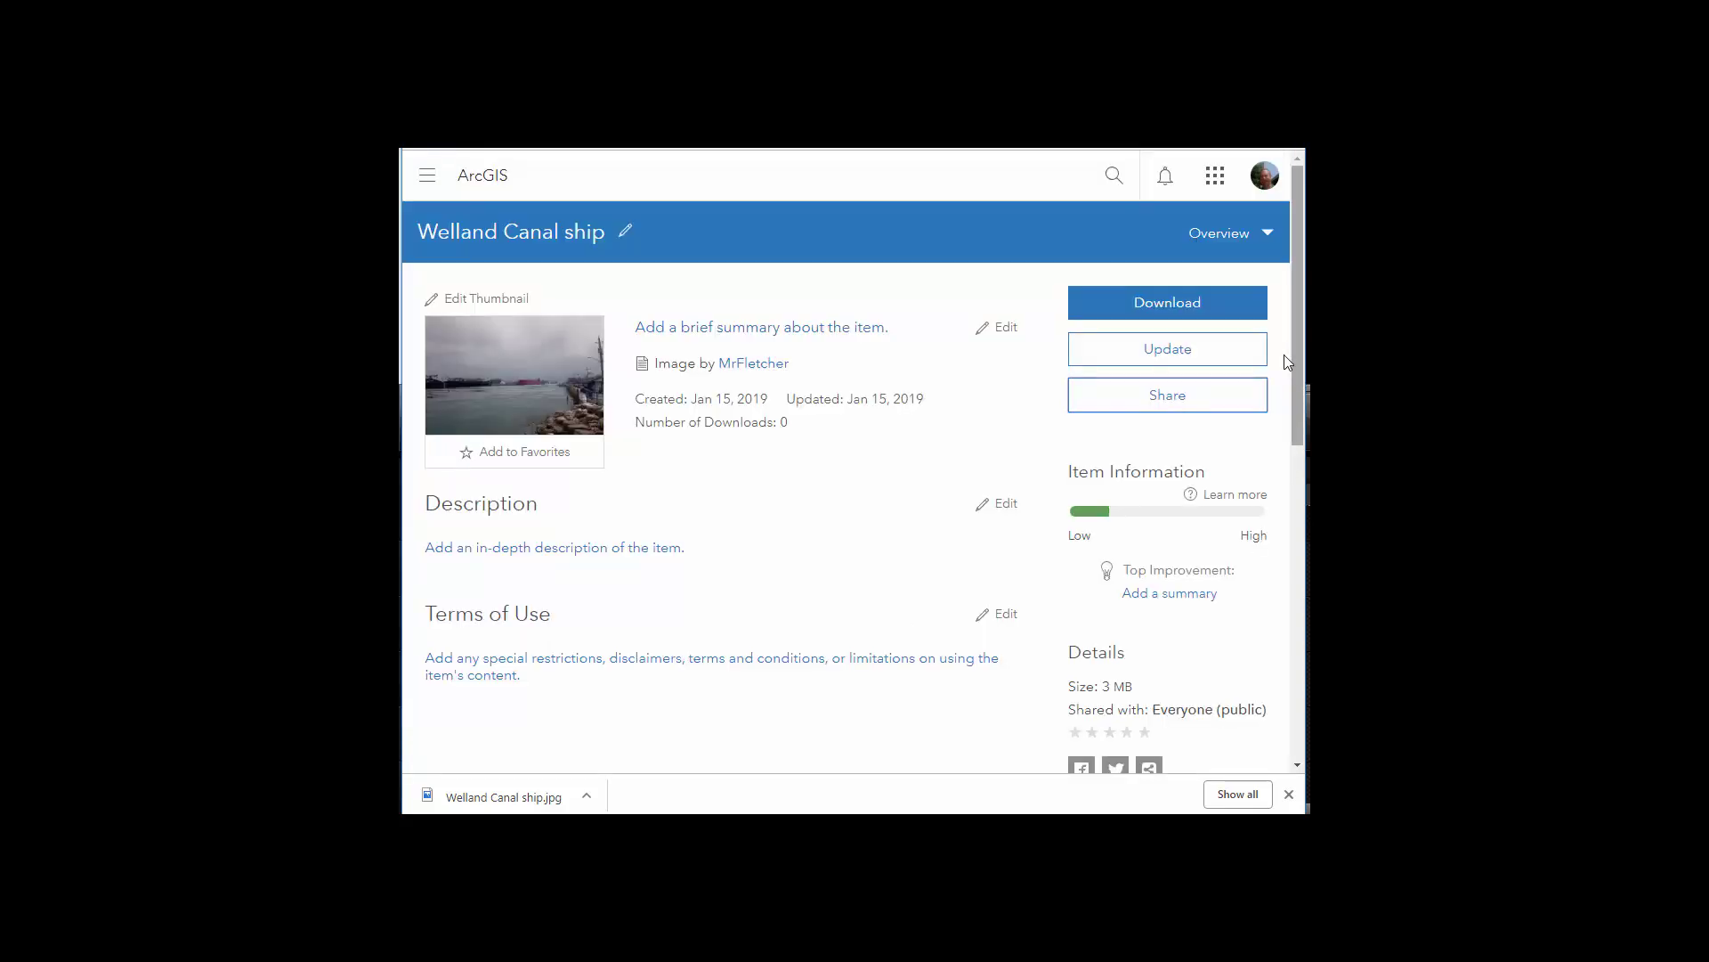
Step: Copy the Welland Canal ship item URL and switch to the Map Series Builder story
drag(1299, 355, 1258, 643)
click(1229, 645)
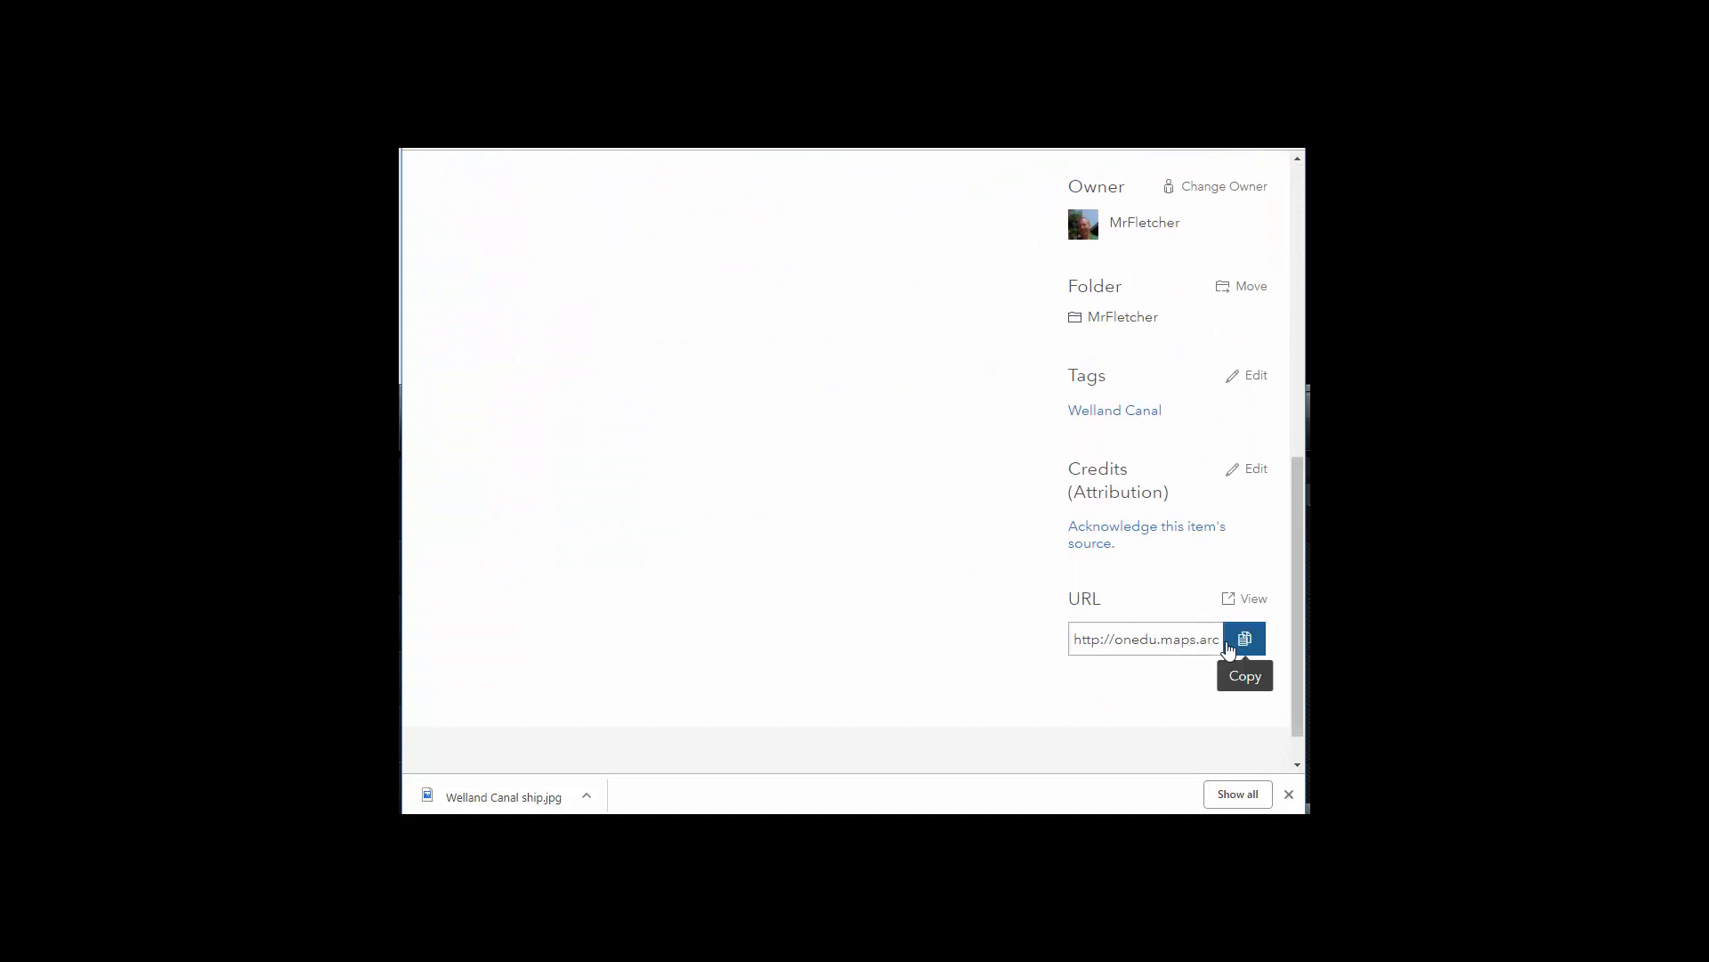
click(1229, 647)
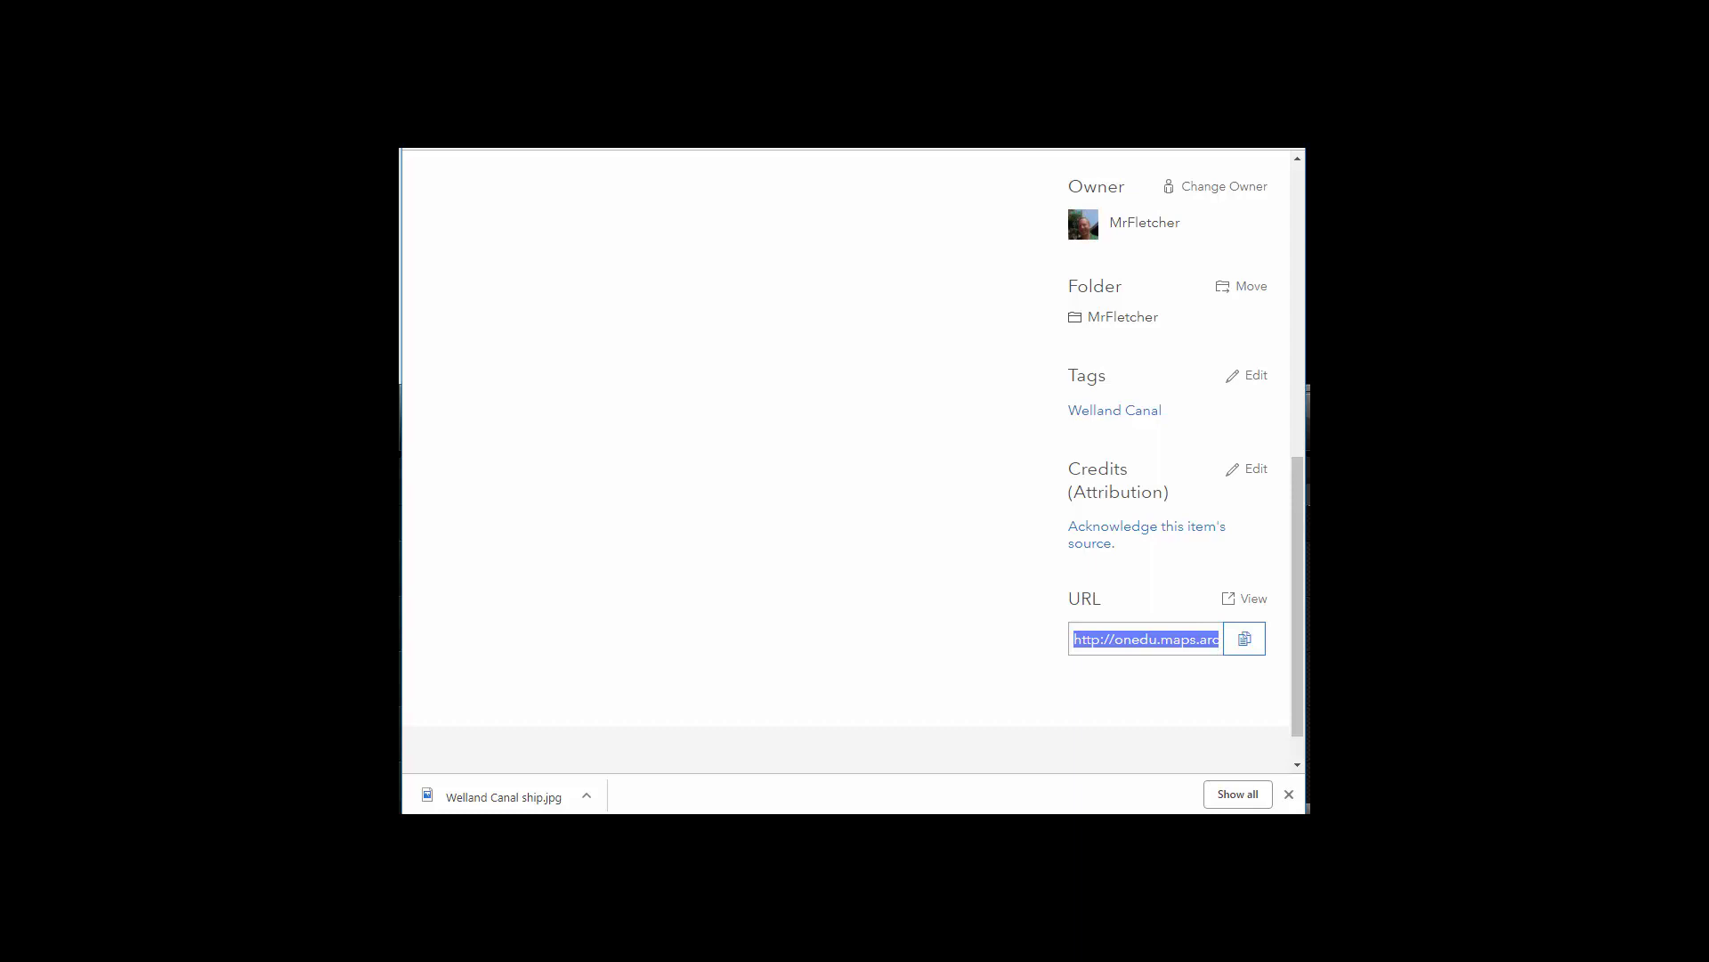
key(ctrl+Tab)
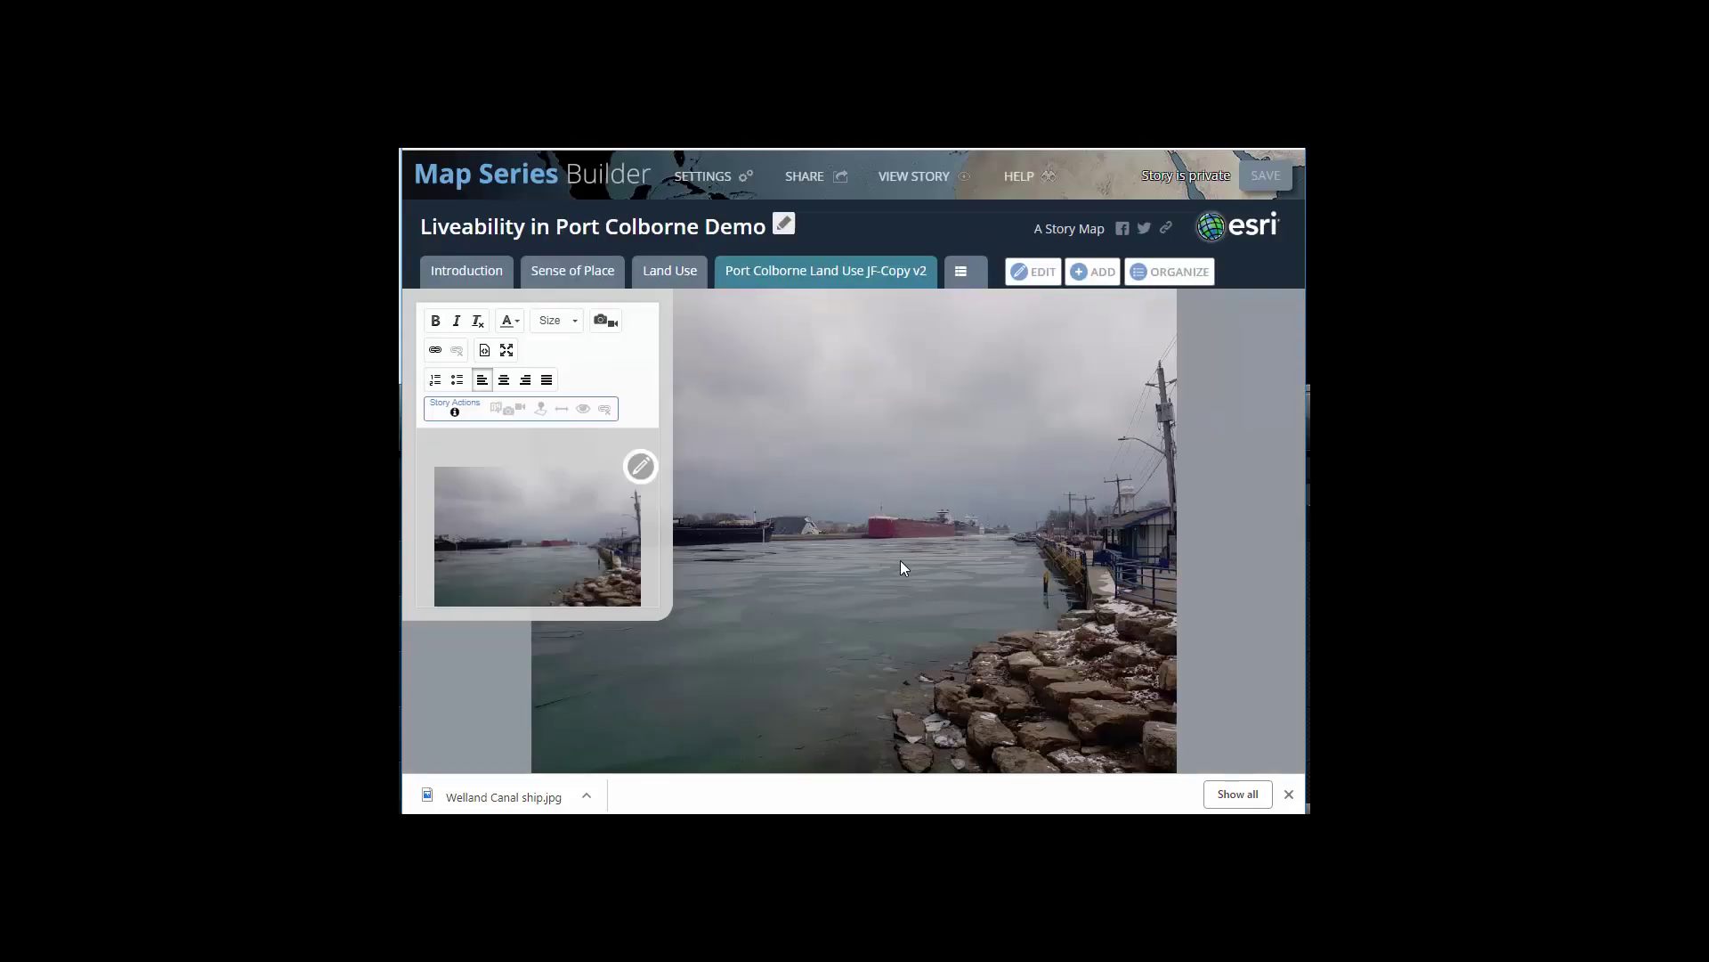
Step: Add a 'Welland Canad' image tab whose image link is the pasted item URL
click(1095, 274)
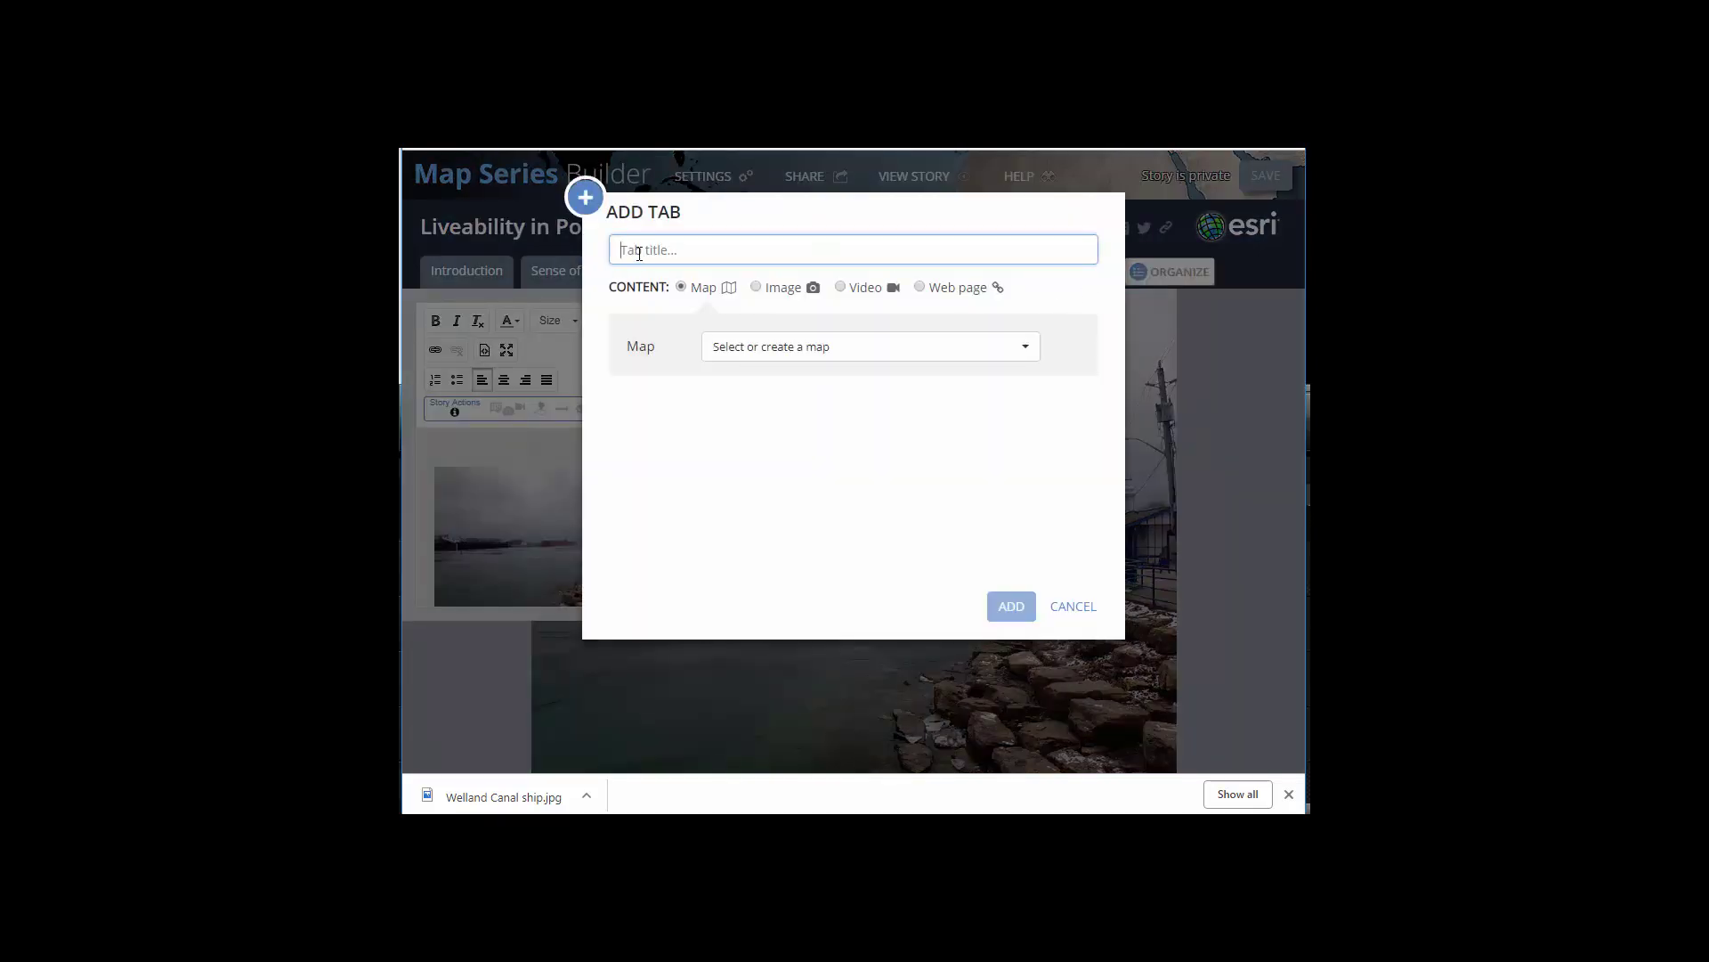
text(Welland Canad)
click(756, 287)
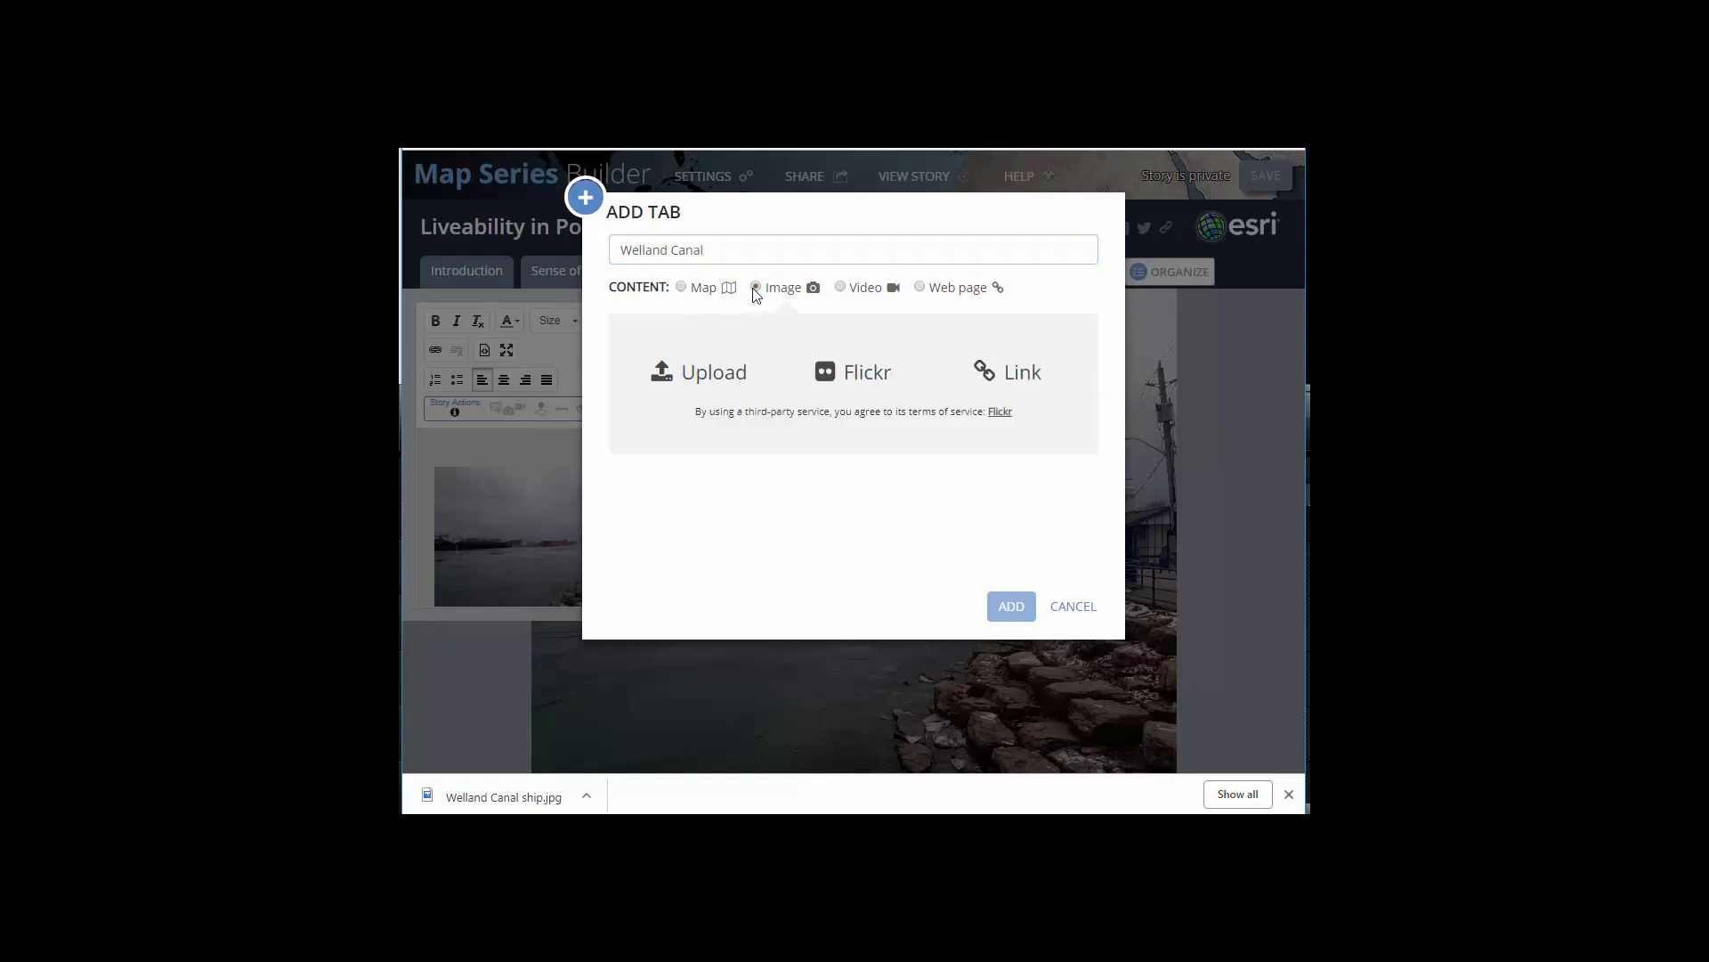
click(1002, 387)
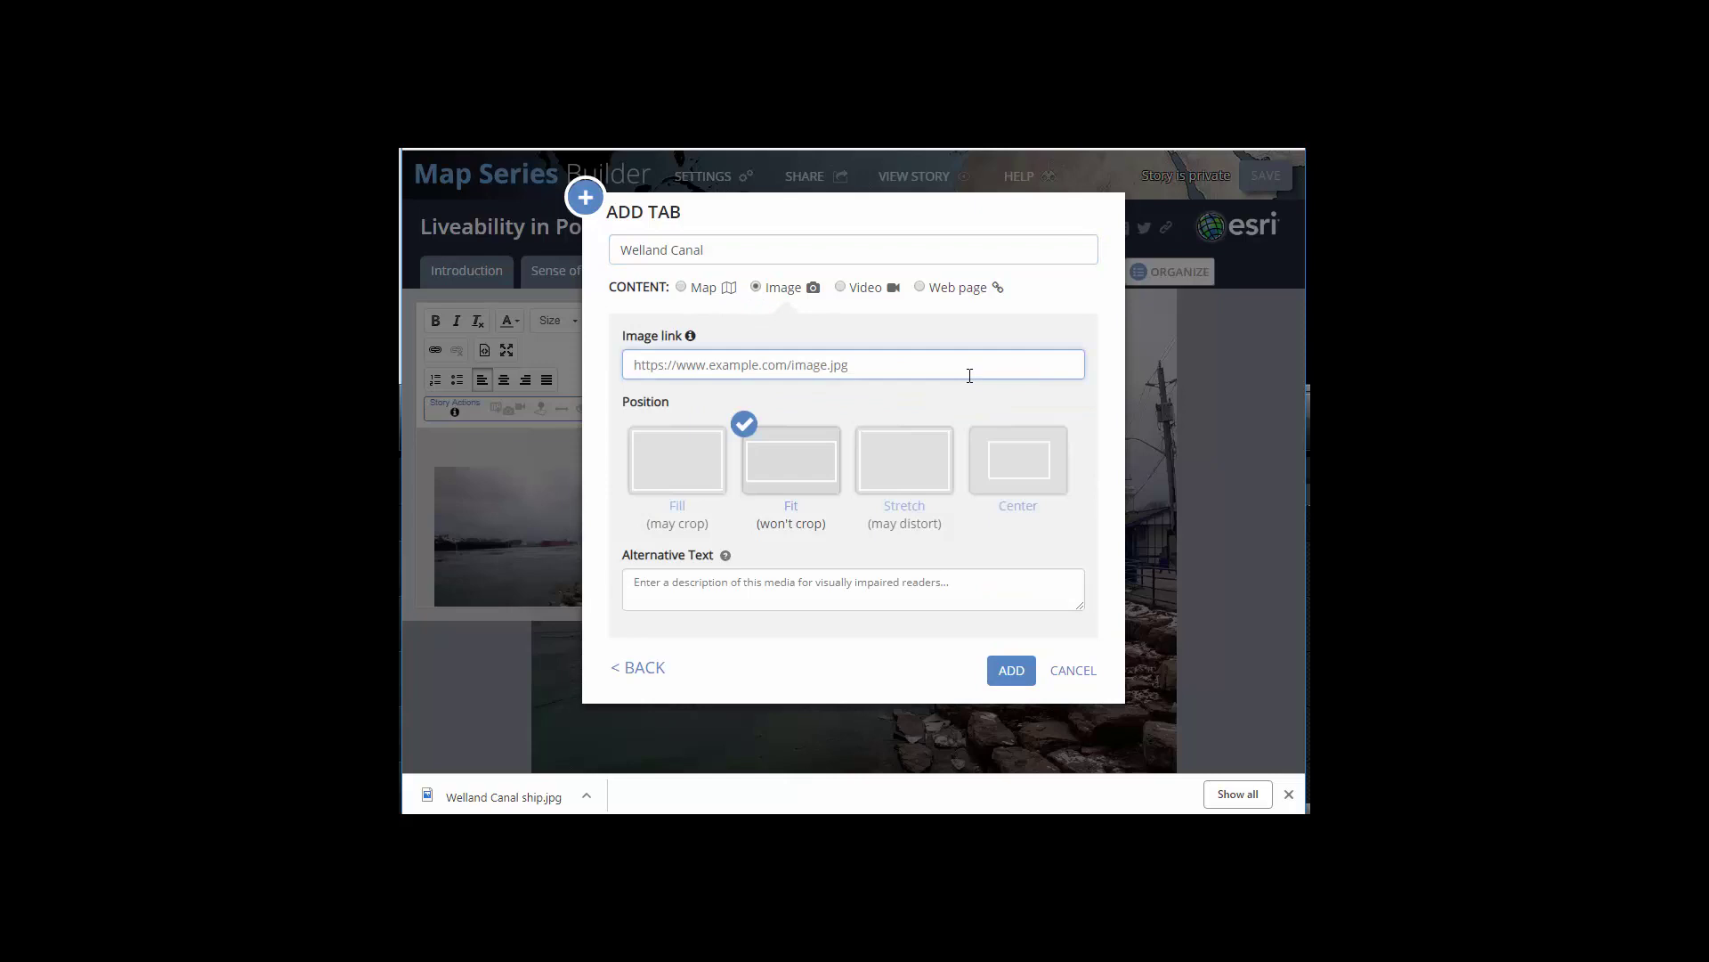
key(ctrl+v)
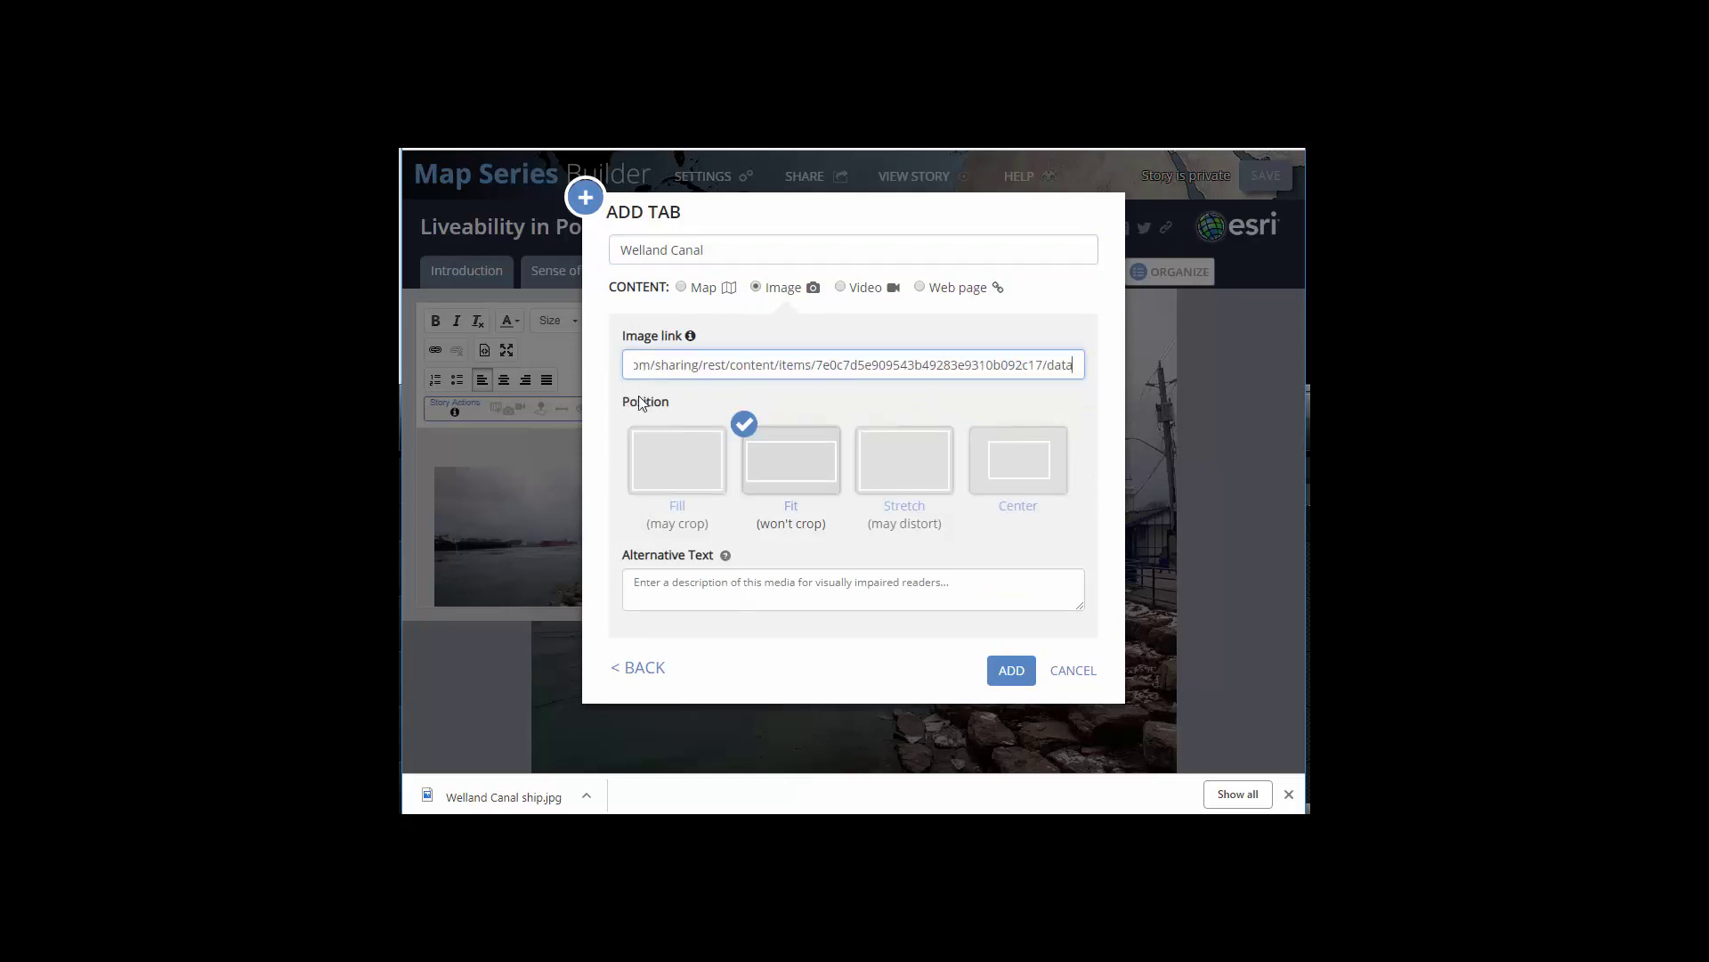
click(1013, 678)
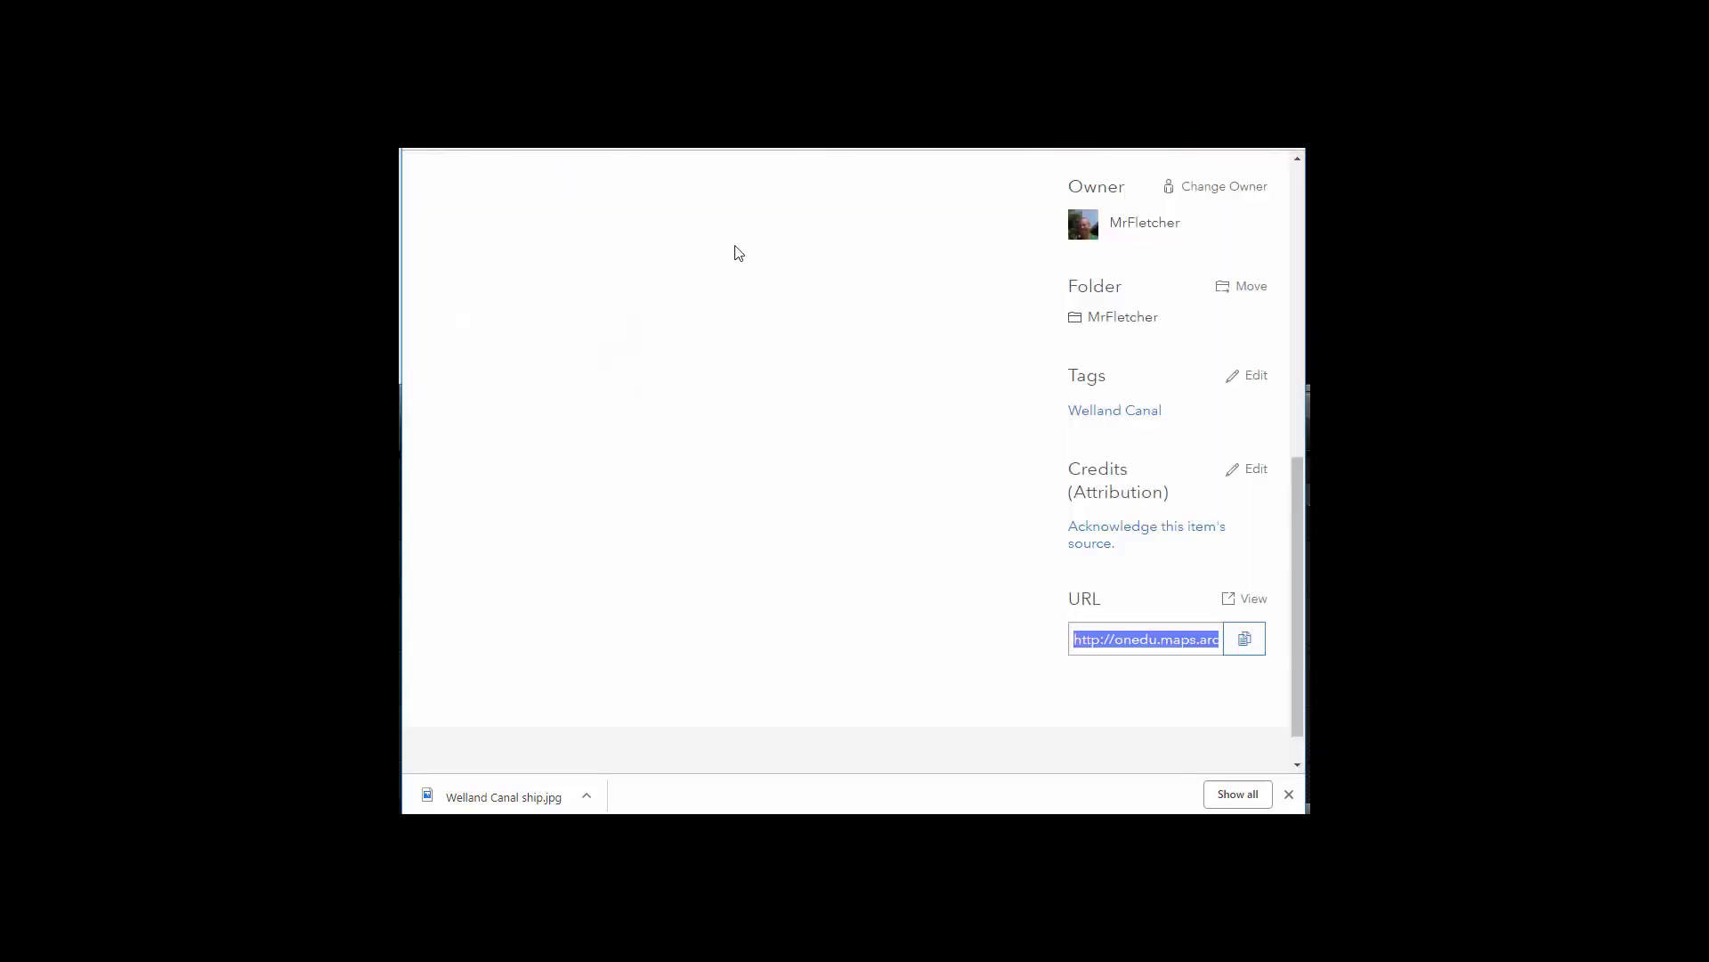
Step: Open the 20 Minute Walkability Liveability map in the Map Viewer from the site menu
scroll(977, 400, up, 10)
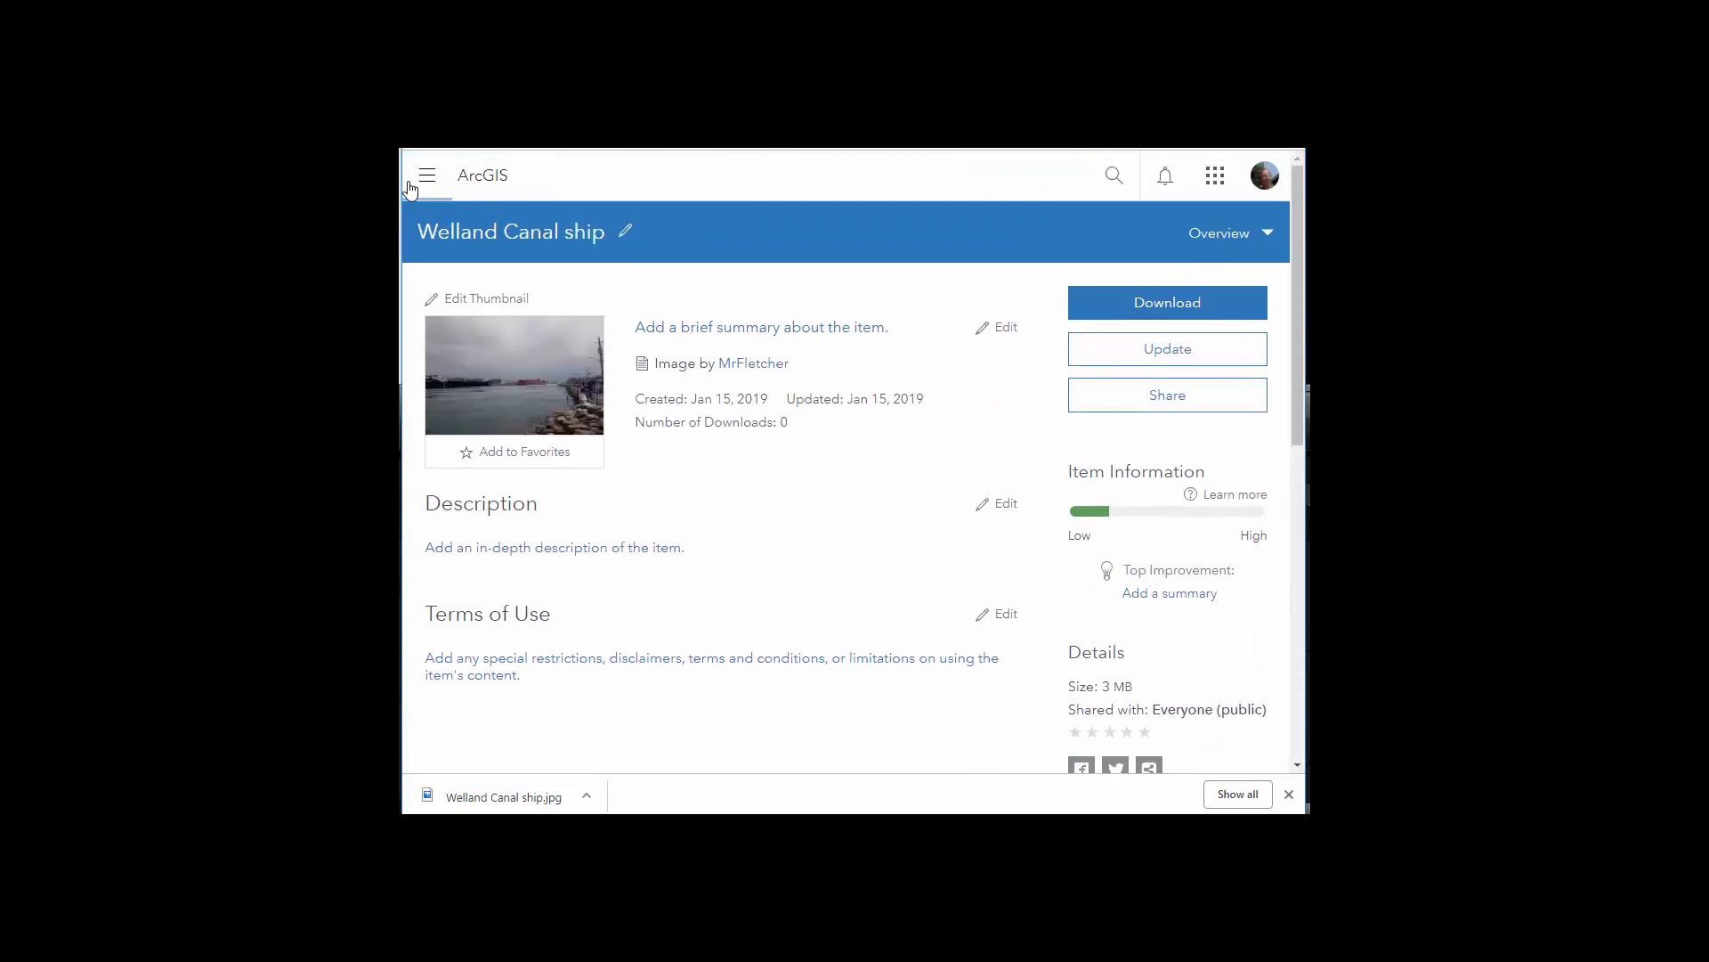
click(412, 183)
click(454, 372)
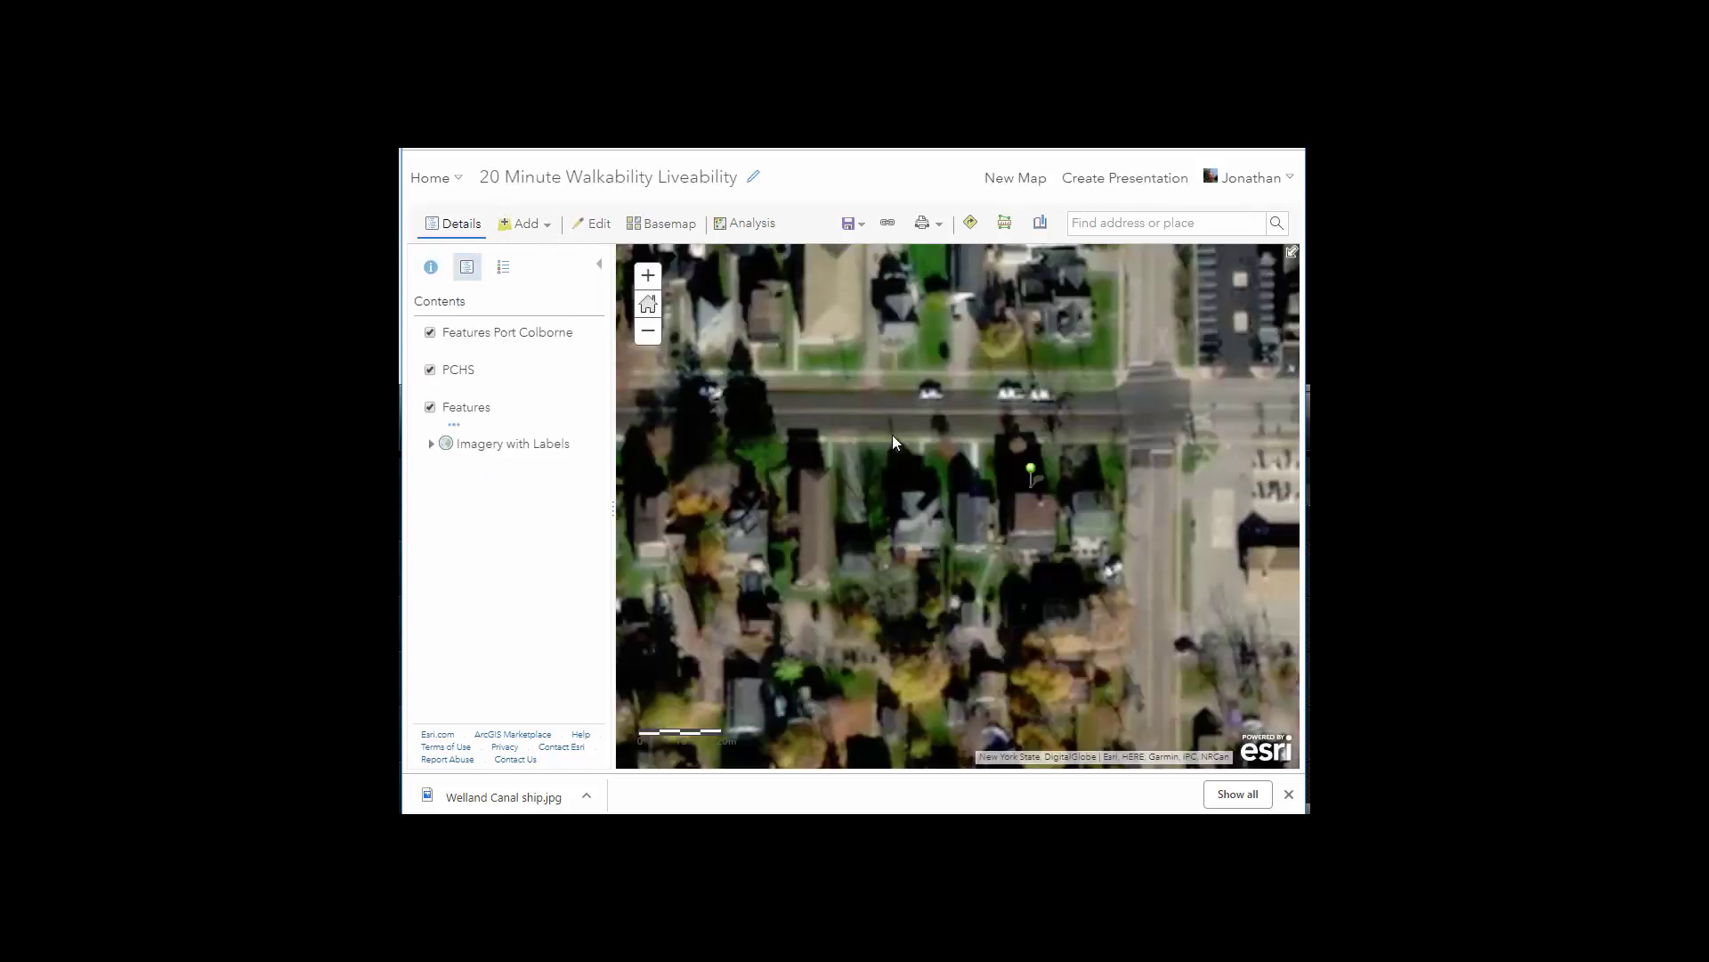
Step: Zoom and pan to frame the Port Colborne canal piers, waterfront blocks and shoreline
scroll(1094, 496, down, 1)
scroll(1094, 496, down, 2)
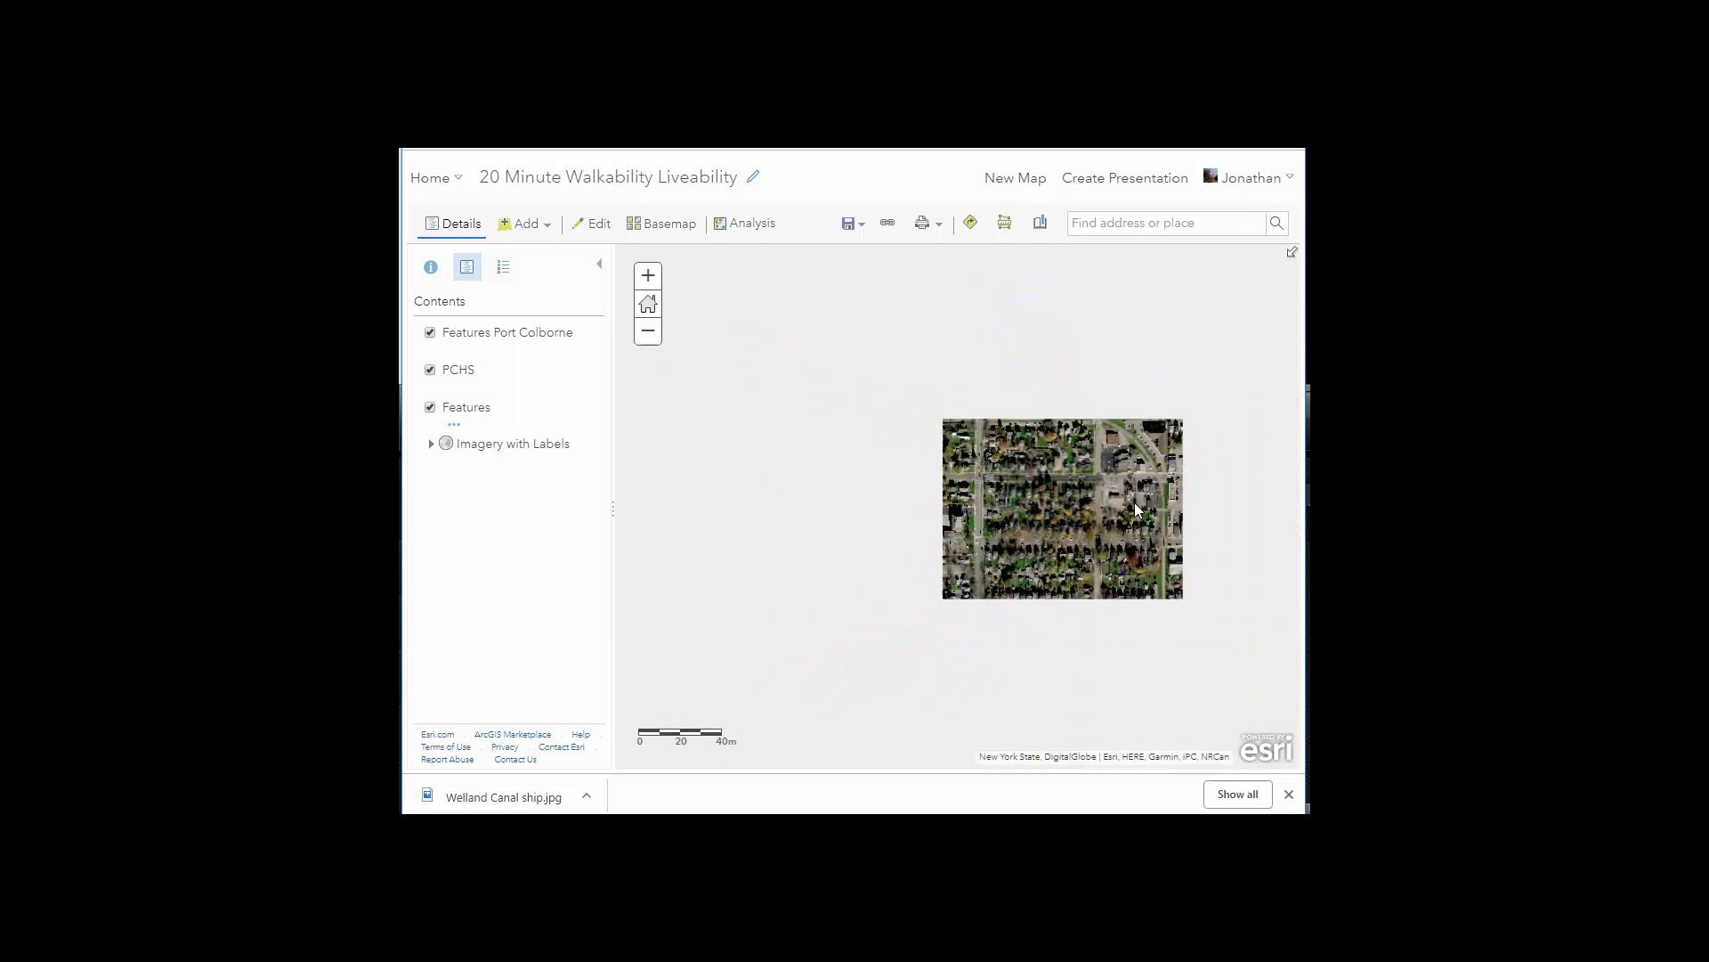
drag(1157, 498, 896, 494)
drag(1291, 561, 1120, 555)
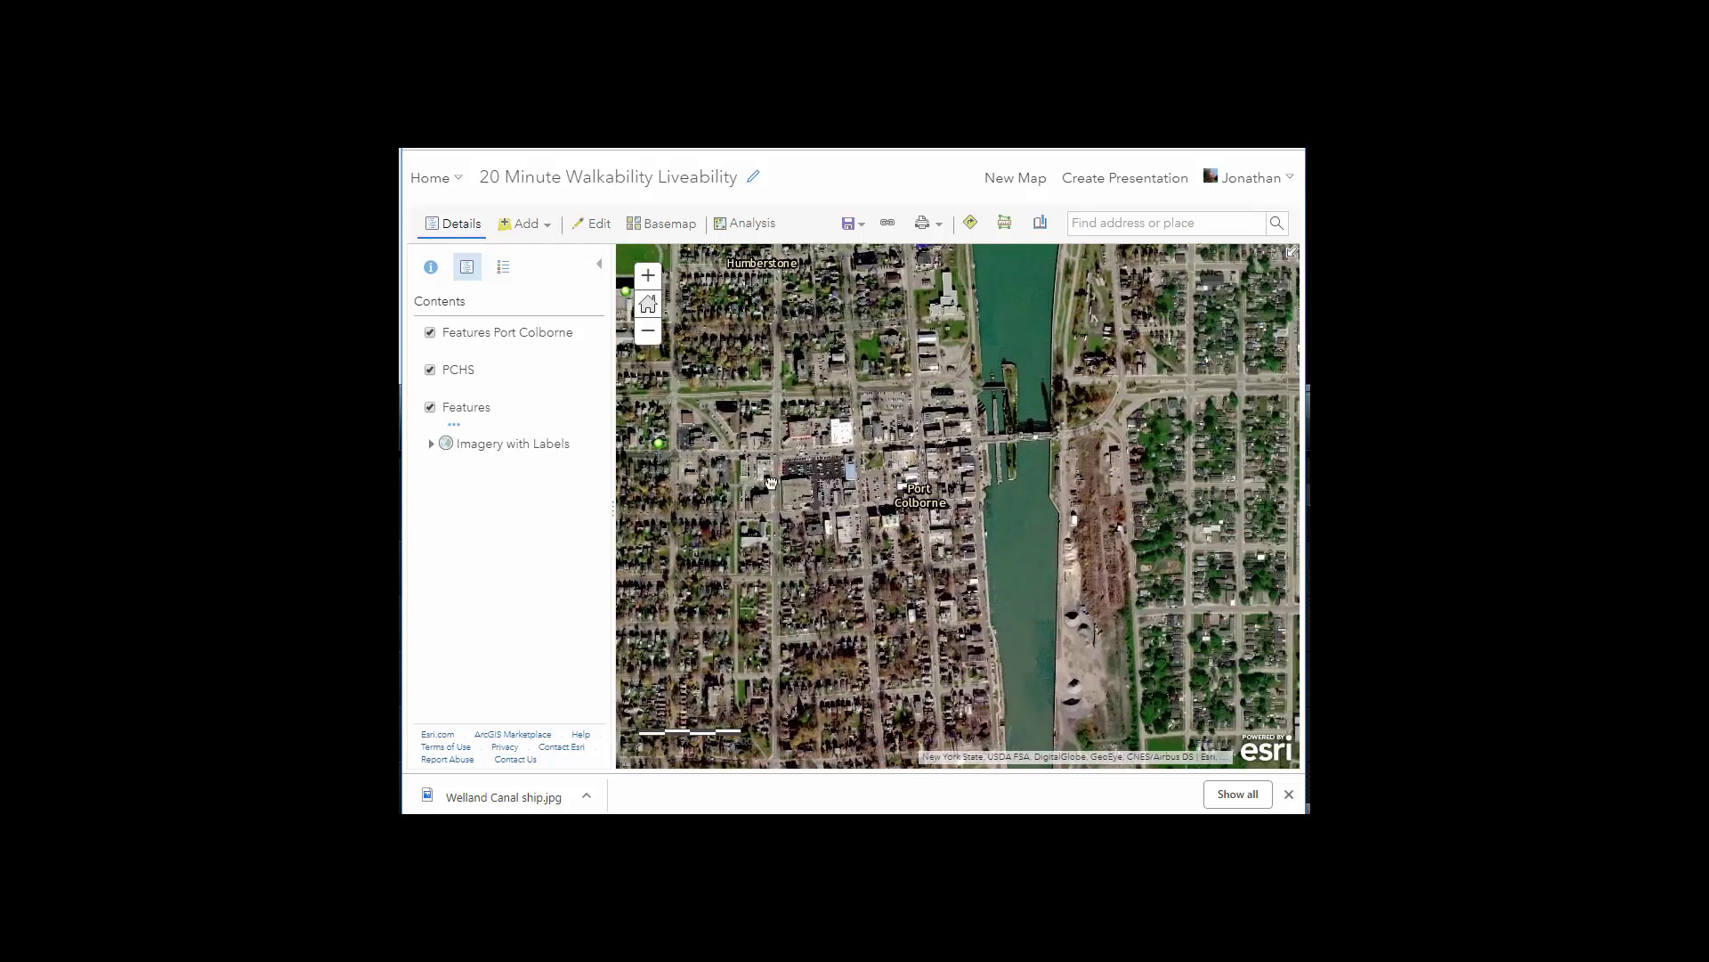
scroll(998, 488, up, 4)
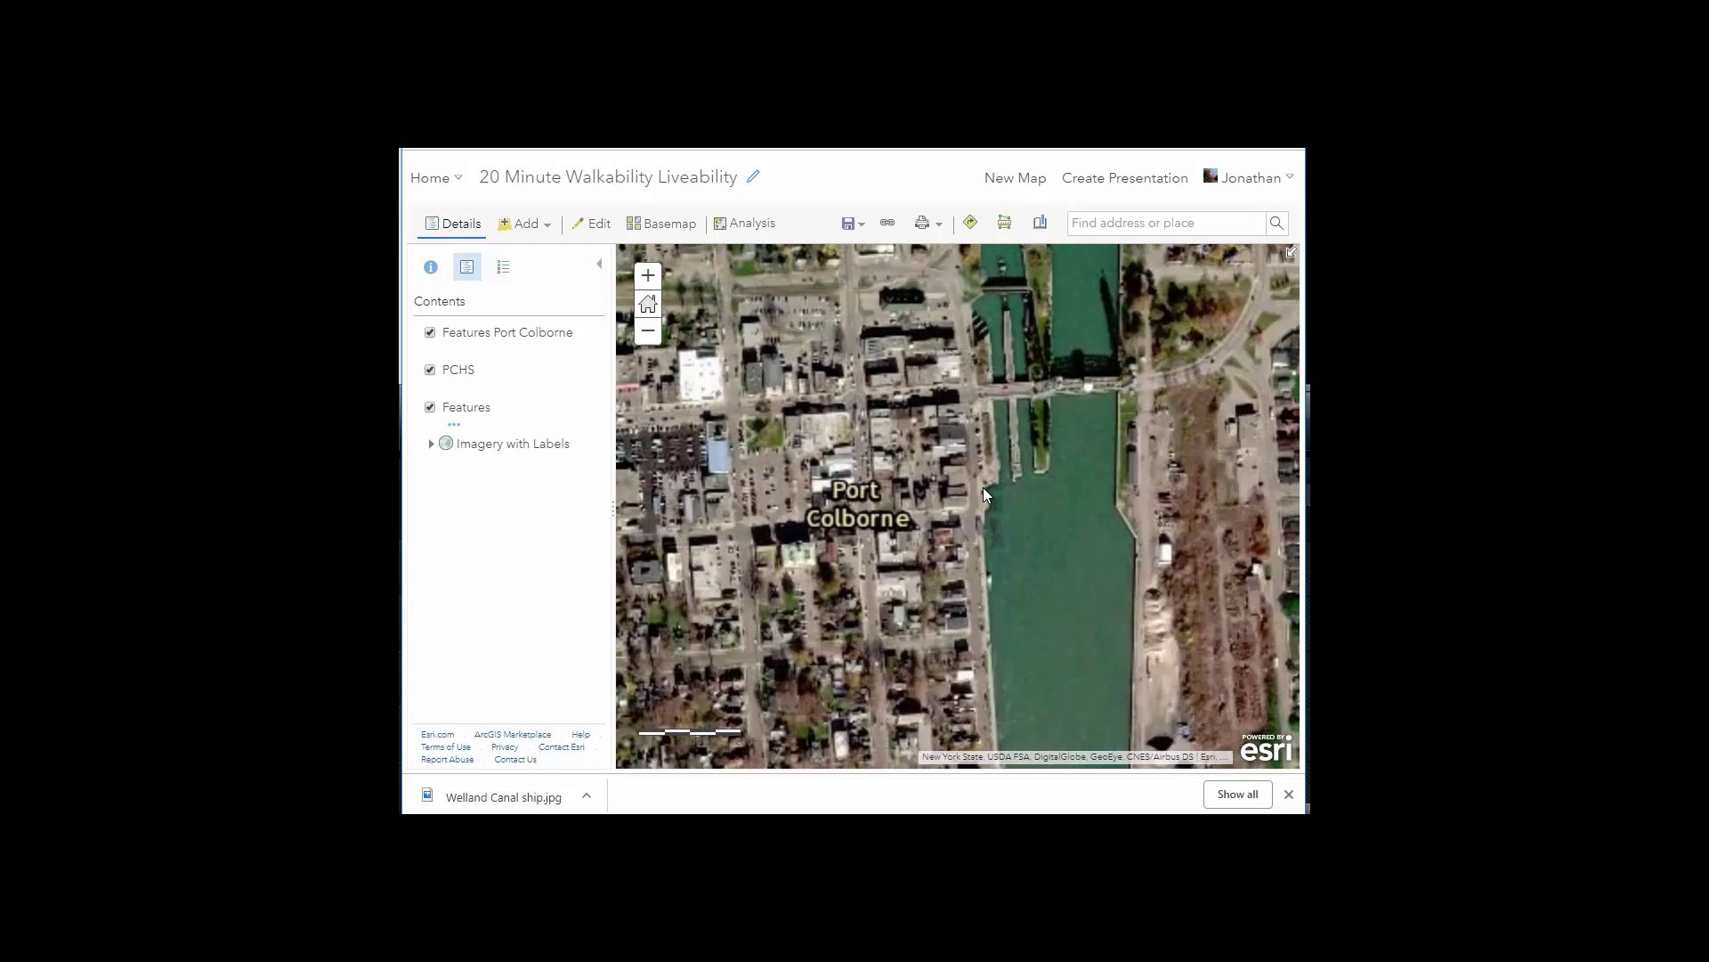
drag(1003, 410, 1062, 415)
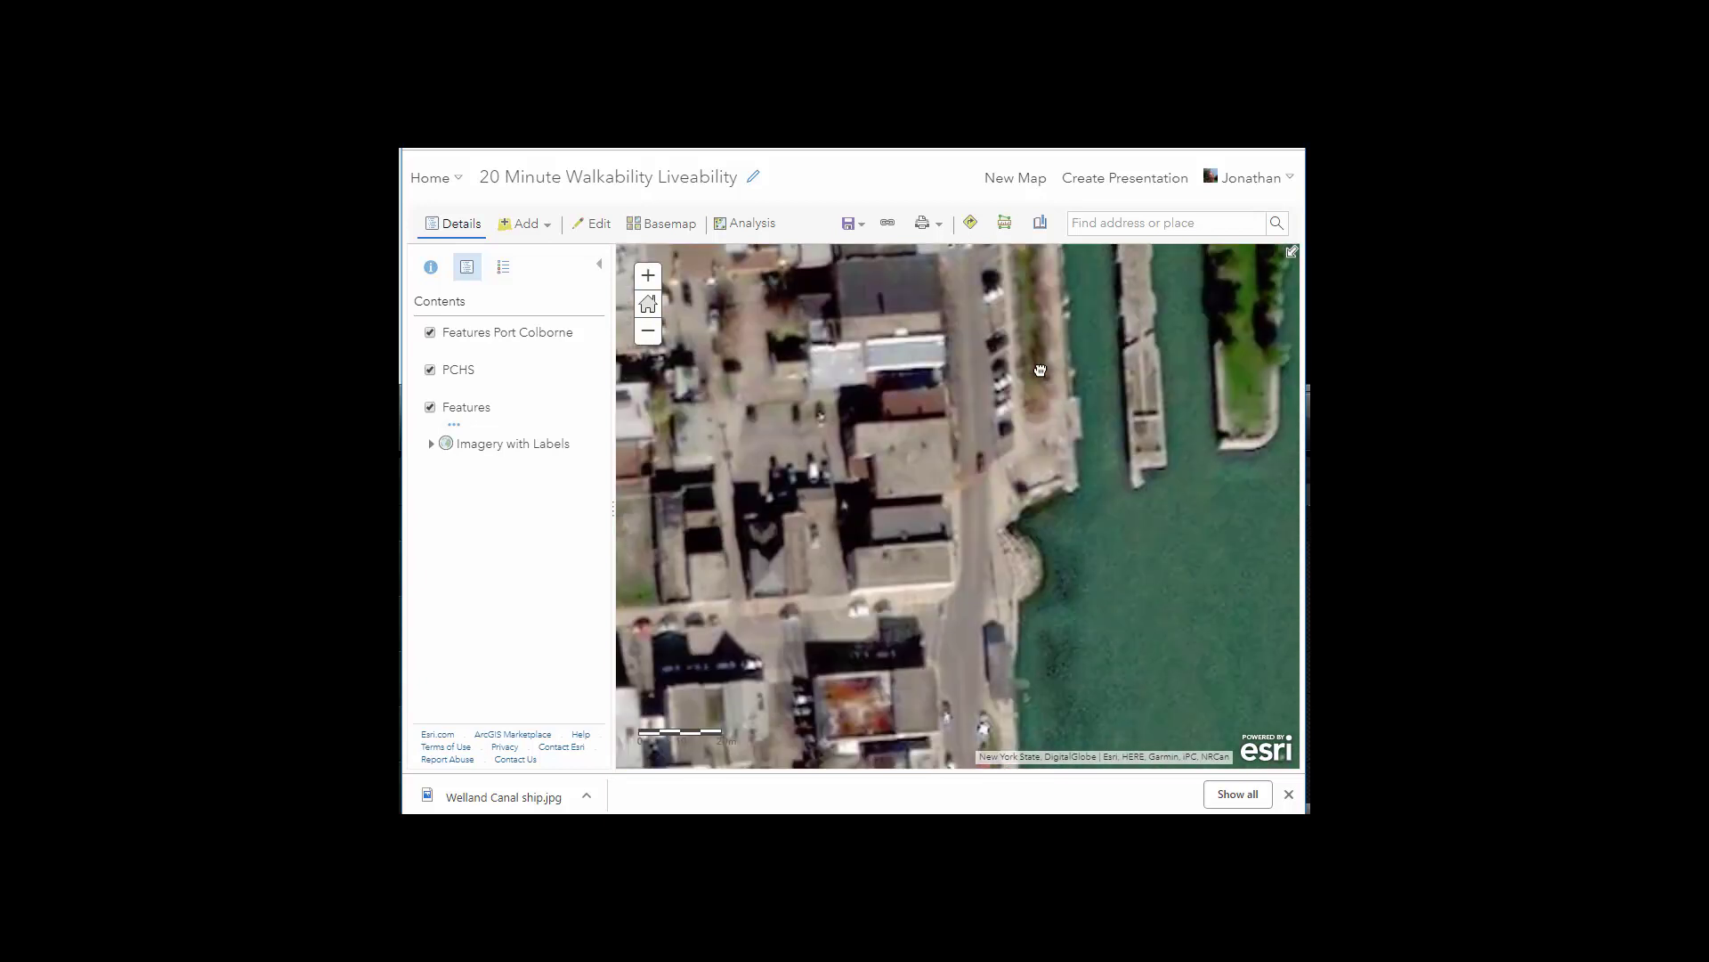
drag(1108, 587, 1077, 379)
scroll(1104, 557, down, 2)
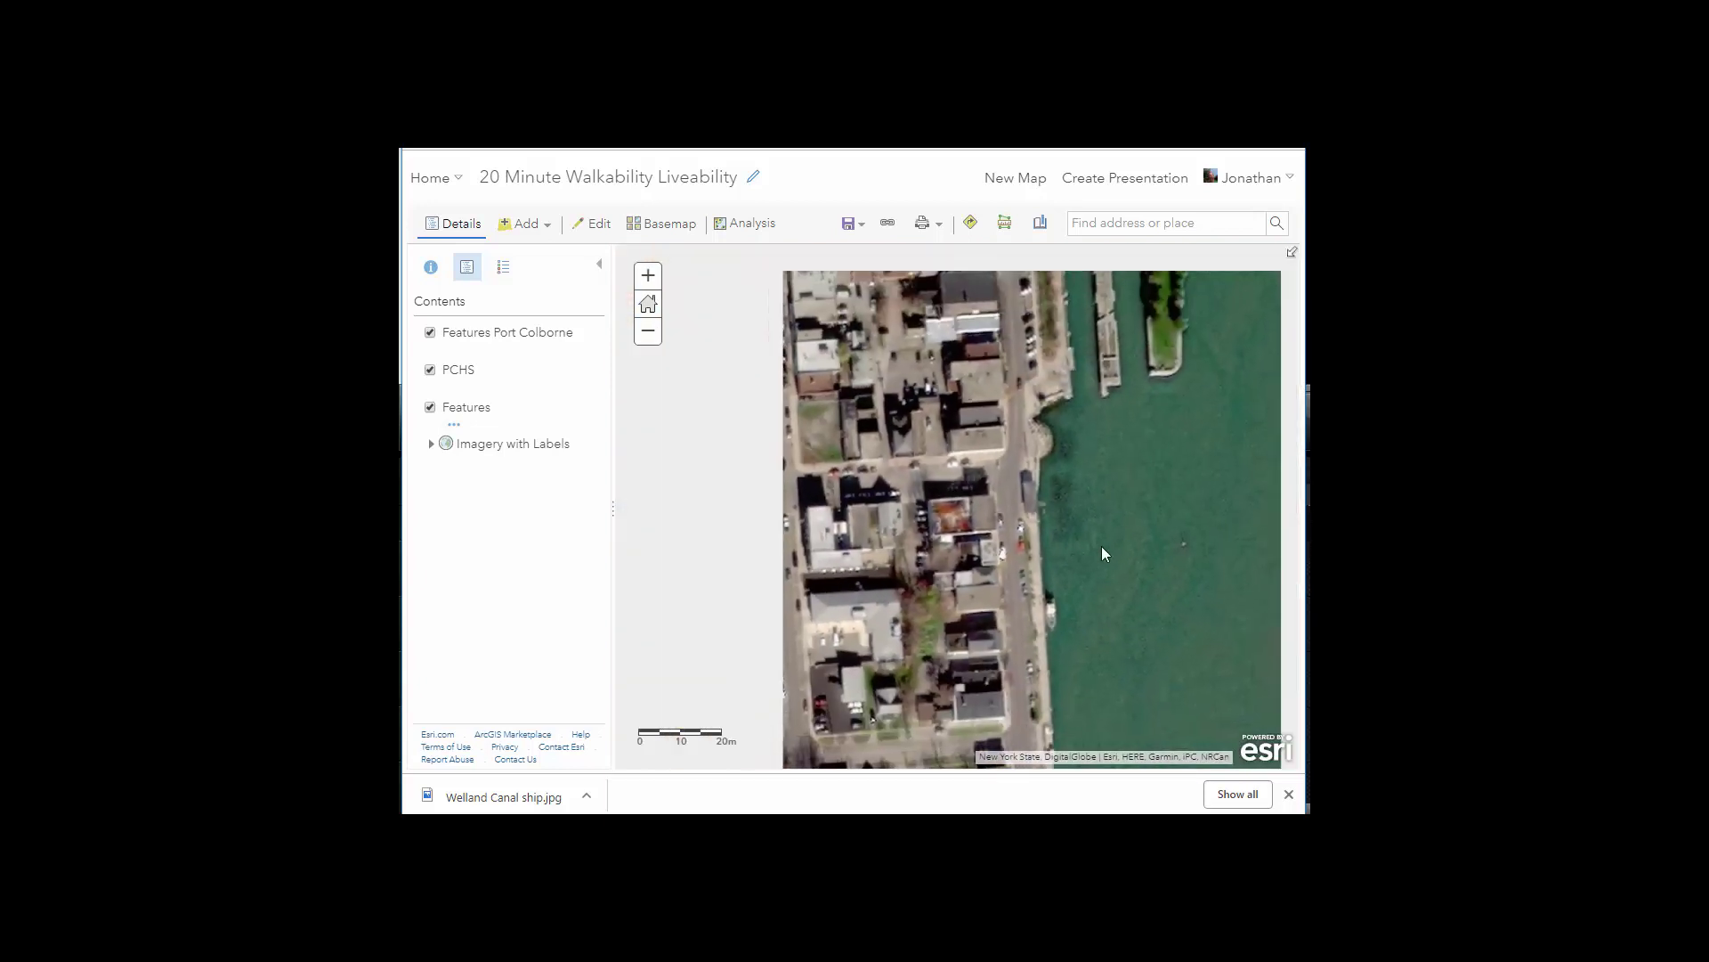
scroll(1068, 476, up, 3)
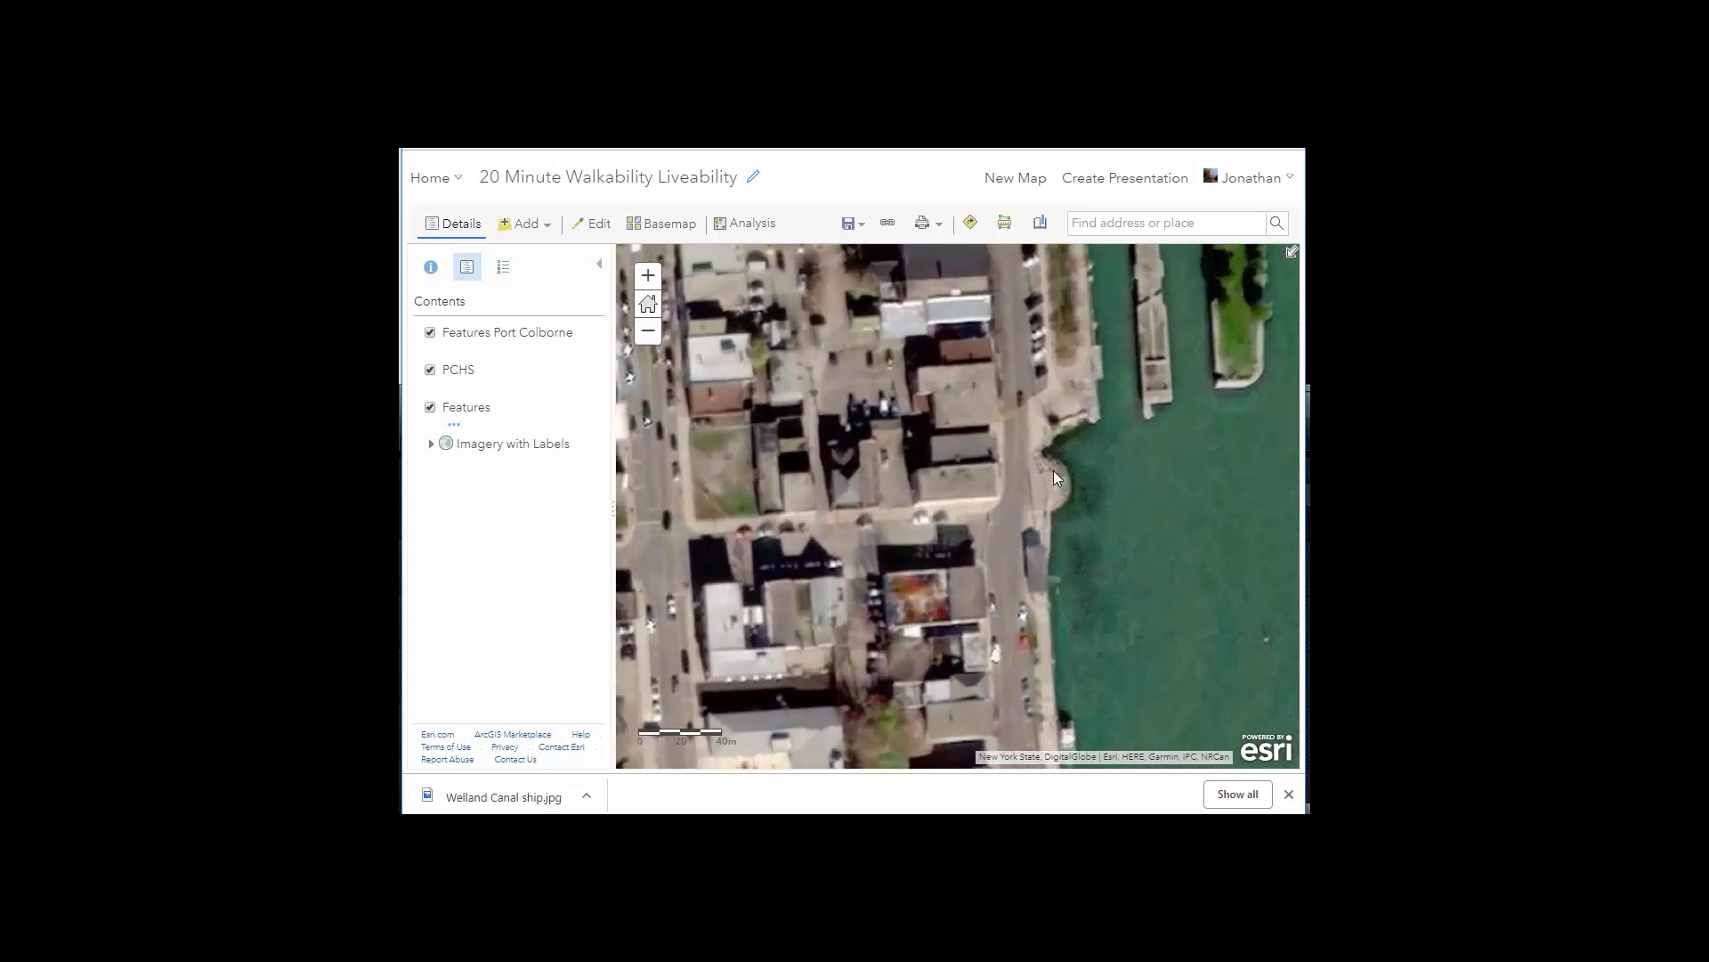
drag(1111, 297, 1114, 557)
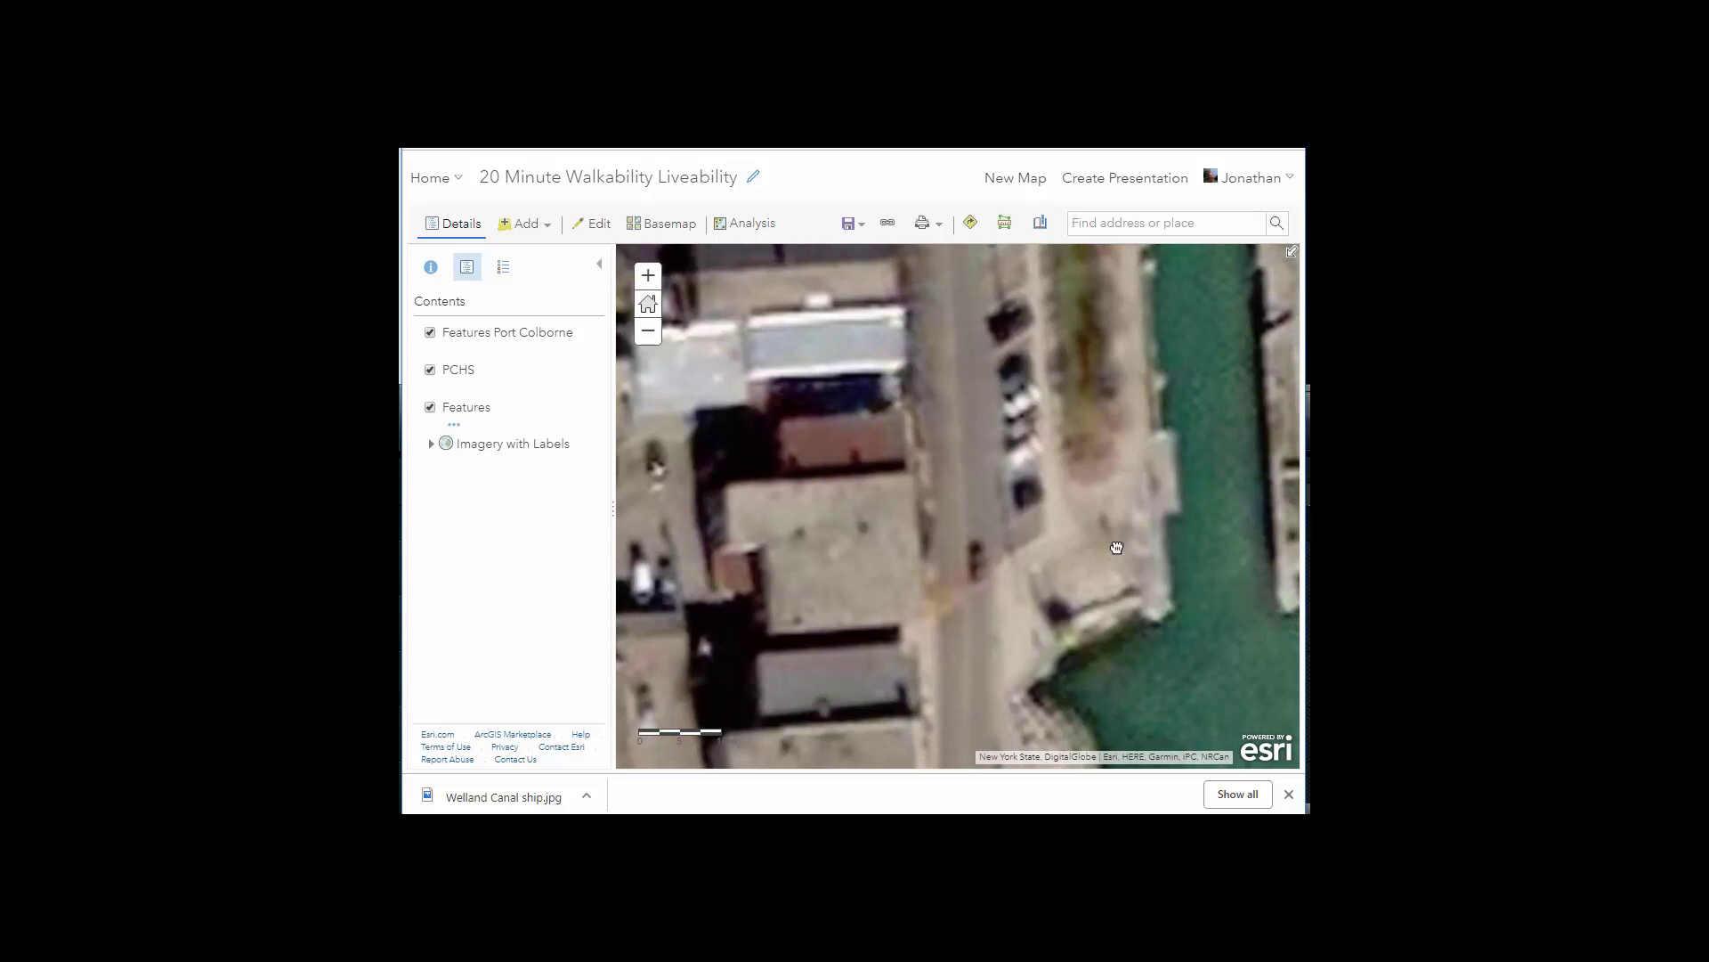
drag(1104, 659, 1091, 570)
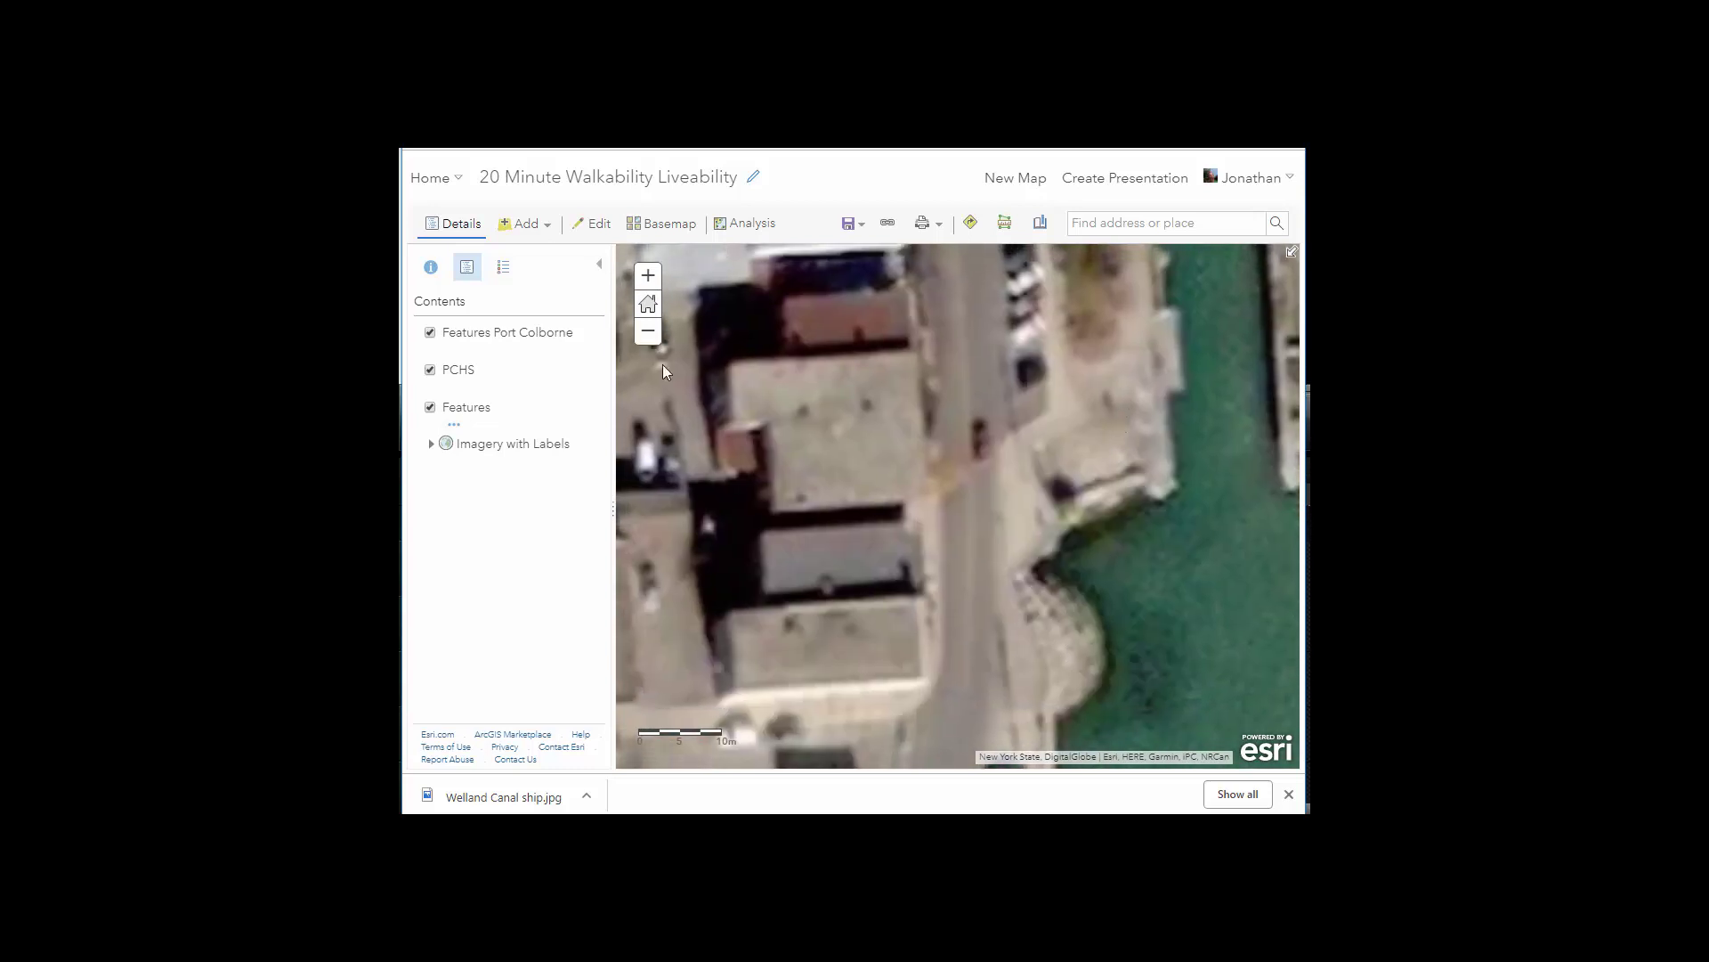
Step: Add a new Map Notes layer and name it 'Features from Walk'
click(523, 223)
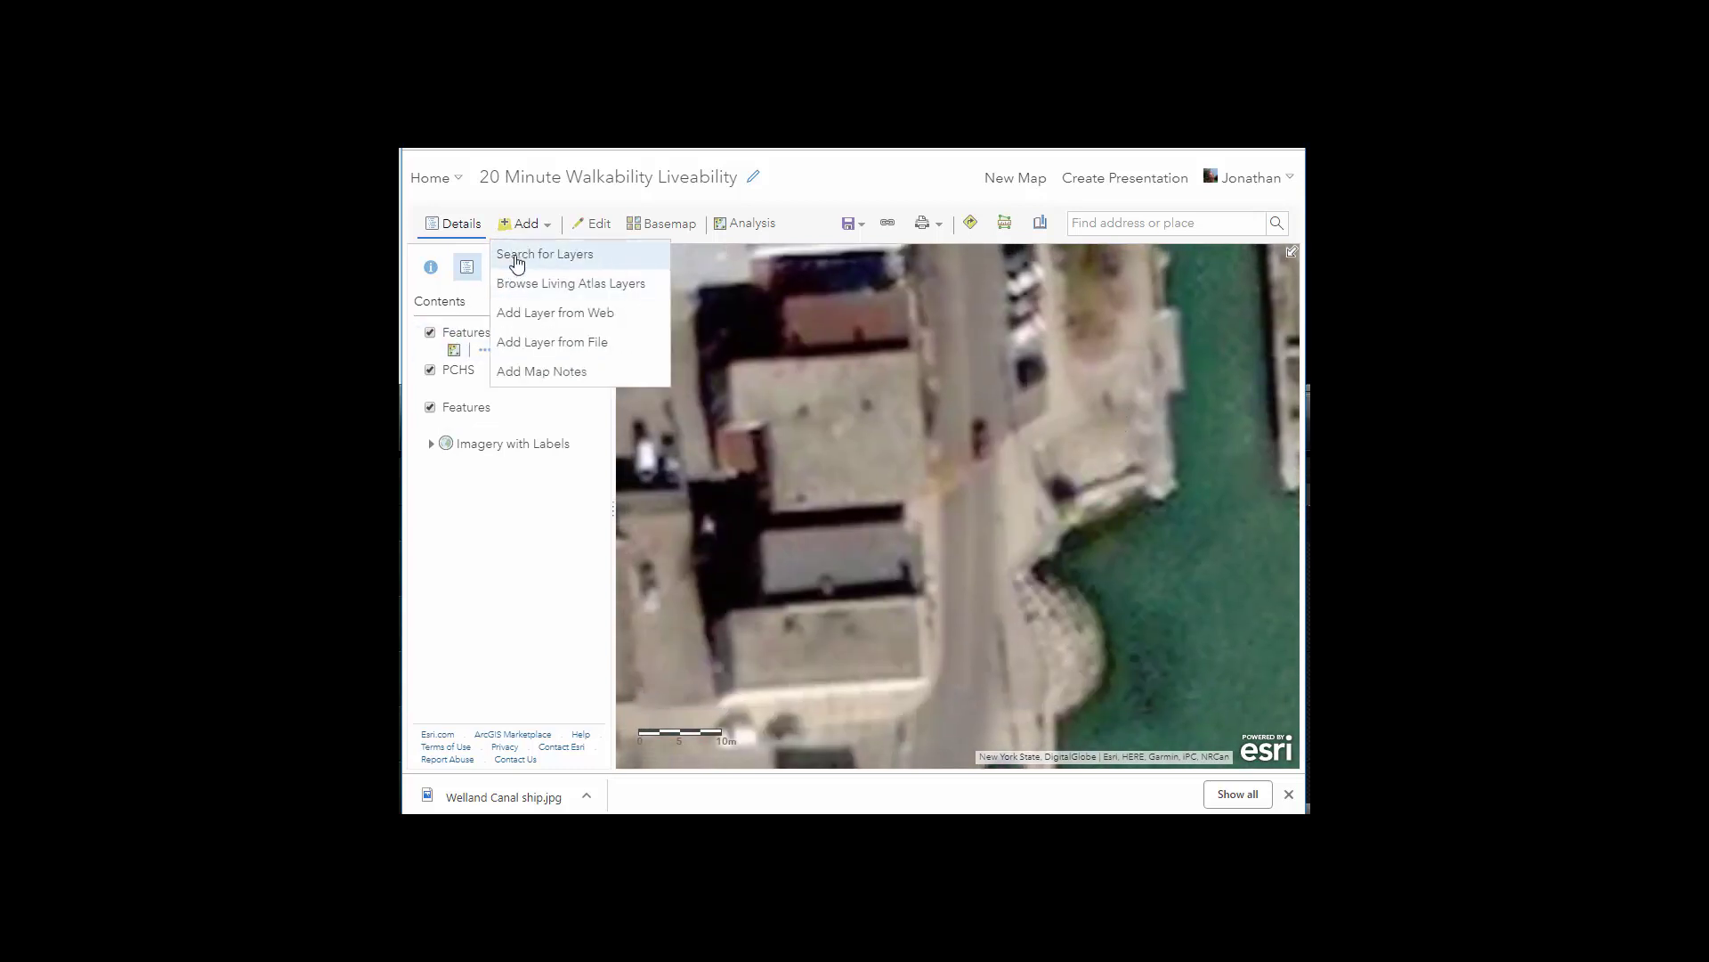
click(528, 372)
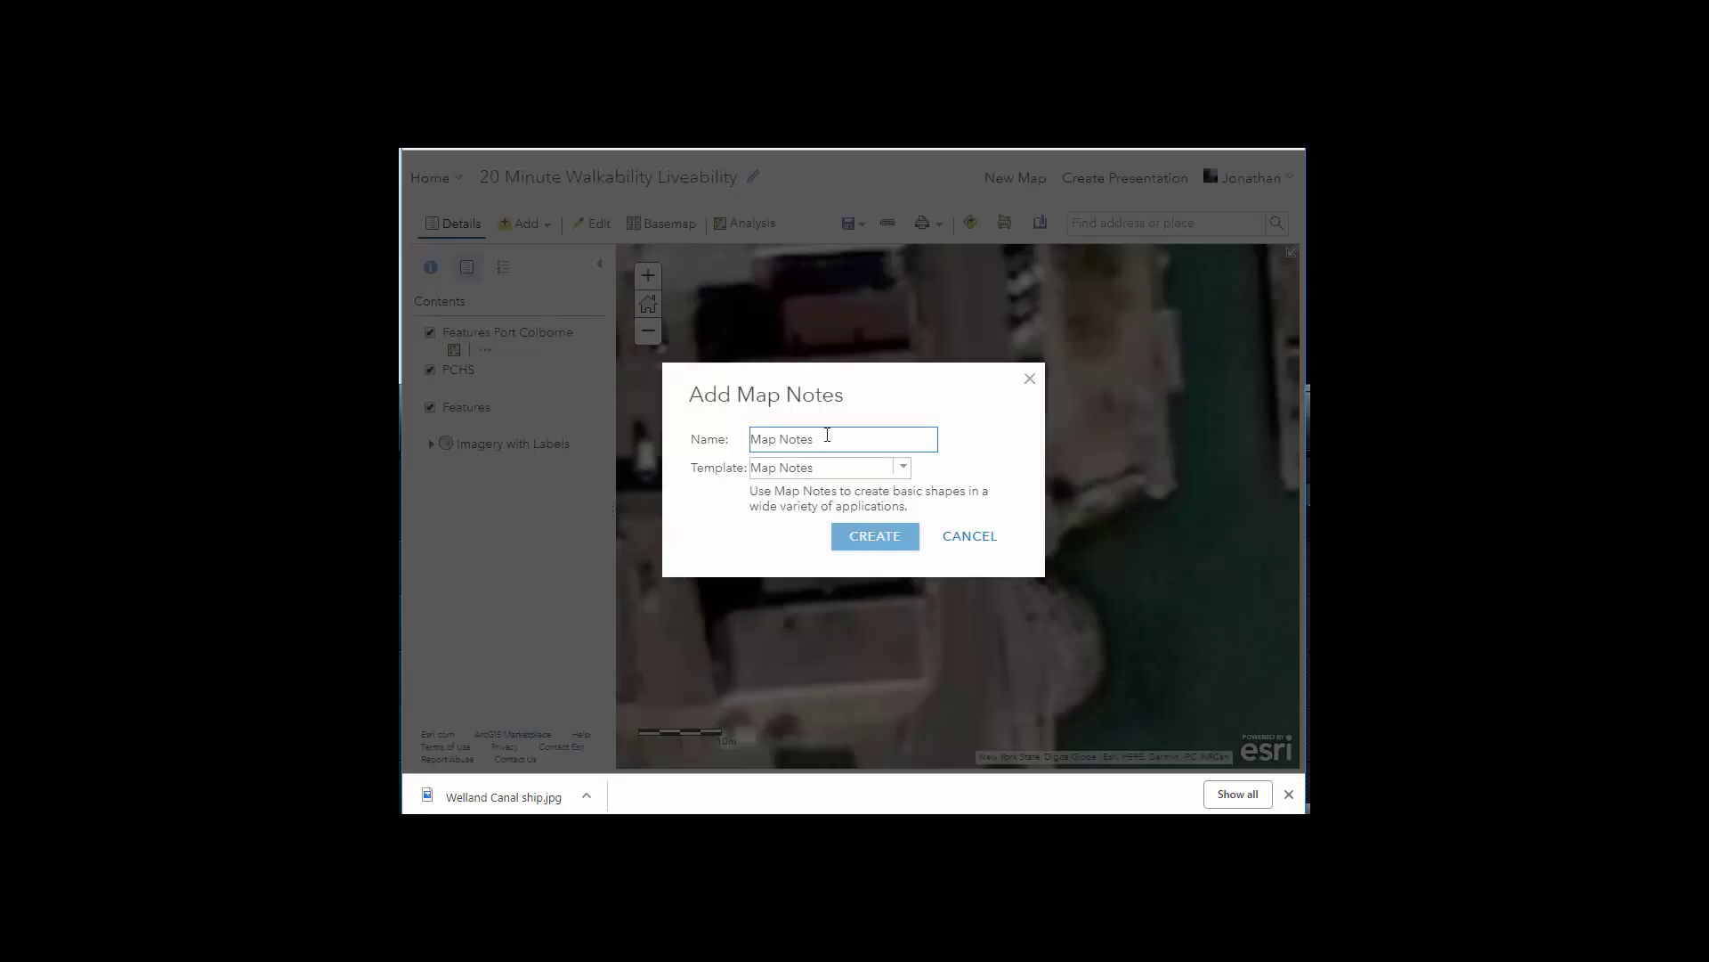
drag(827, 434, 684, 435)
text(Feau)
text(t)
text(ures fr)
text(i)
text(om Walk)
click(876, 538)
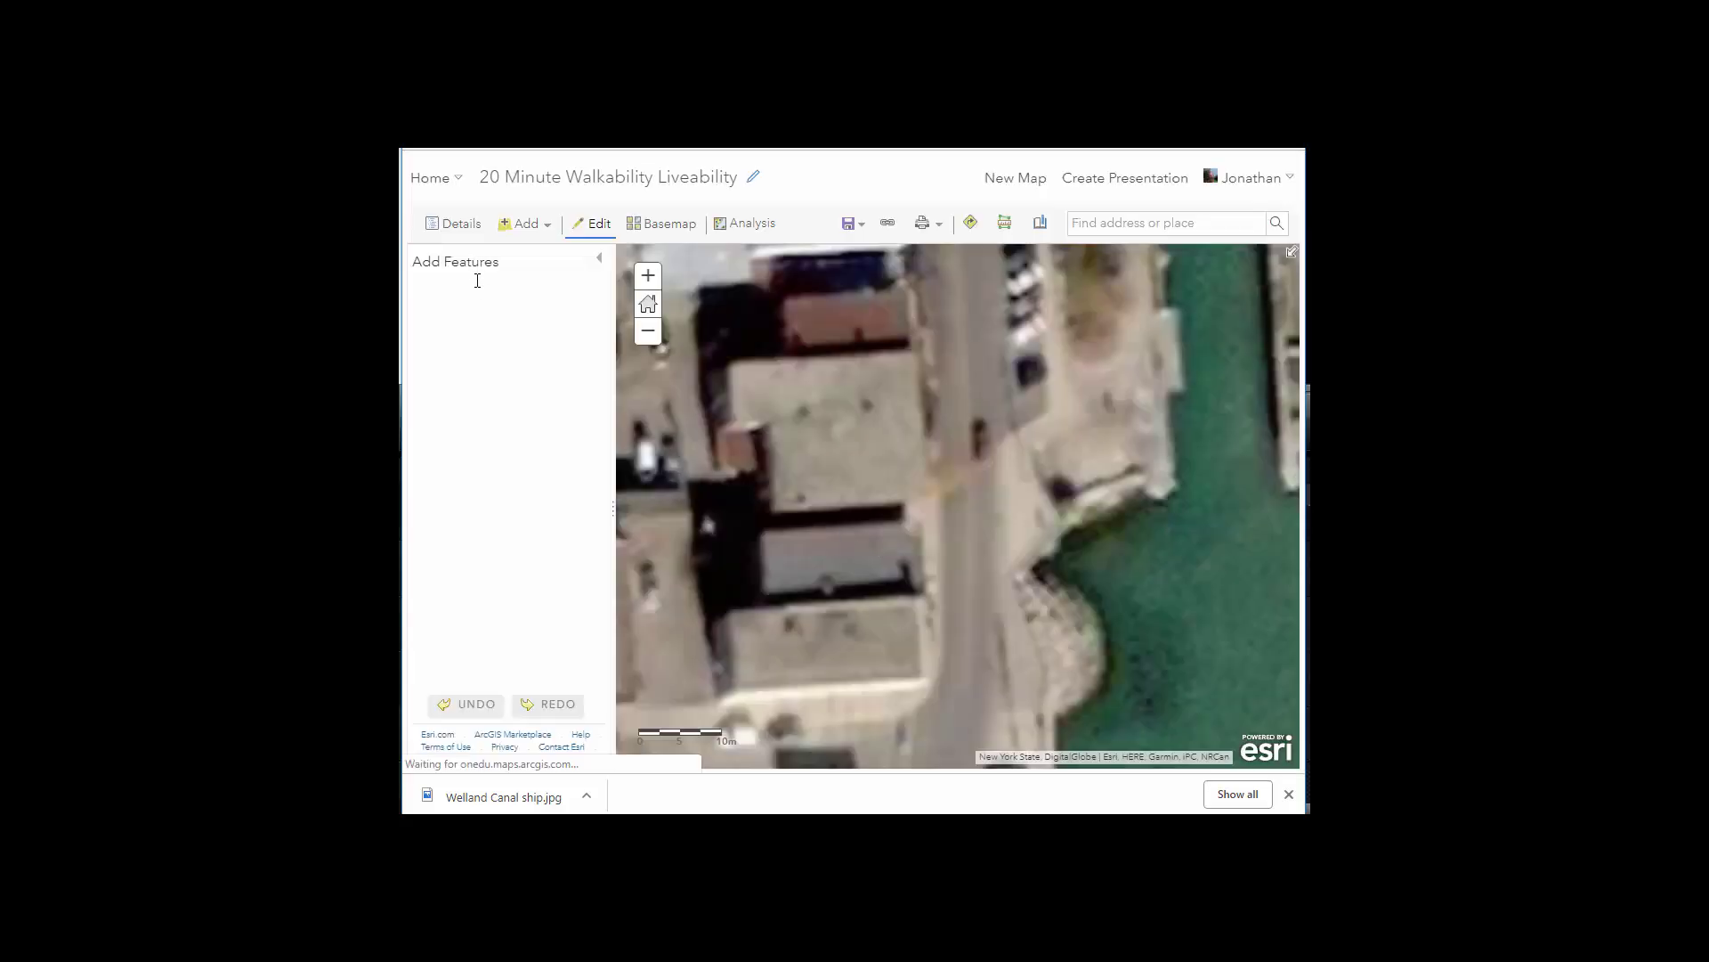
Step: Drop a stickpin on the canal shoreline with the pasted photo URL as its image and title 'Canal'
click(459, 338)
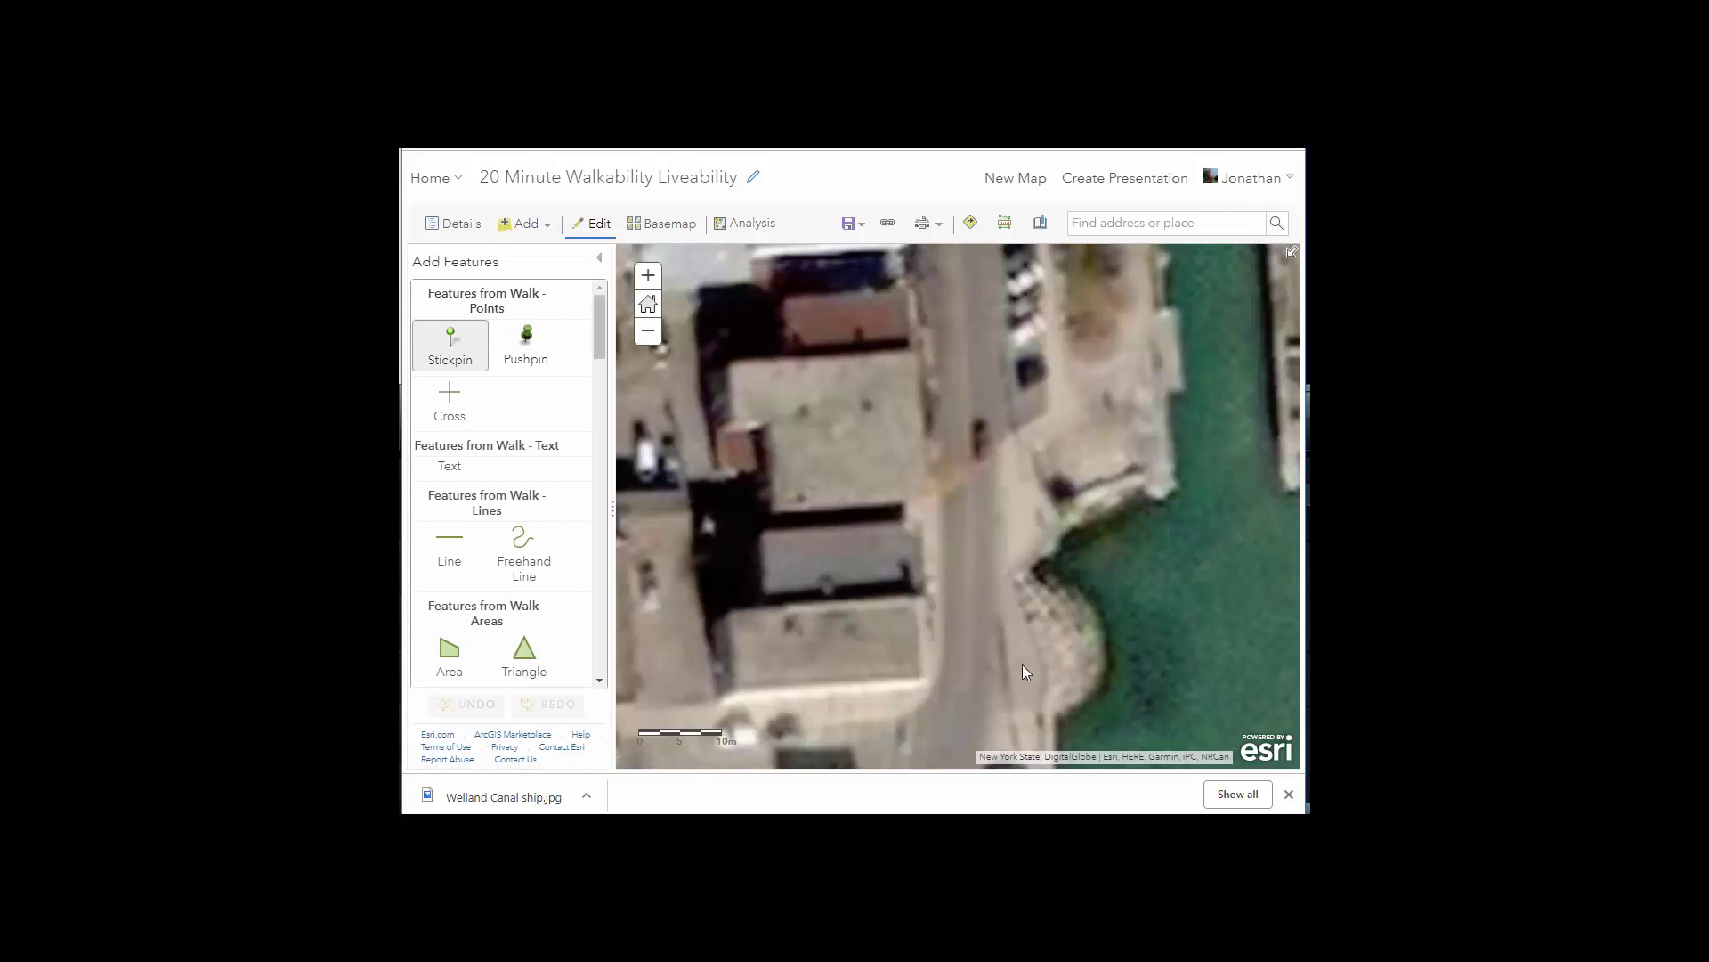
click(1049, 655)
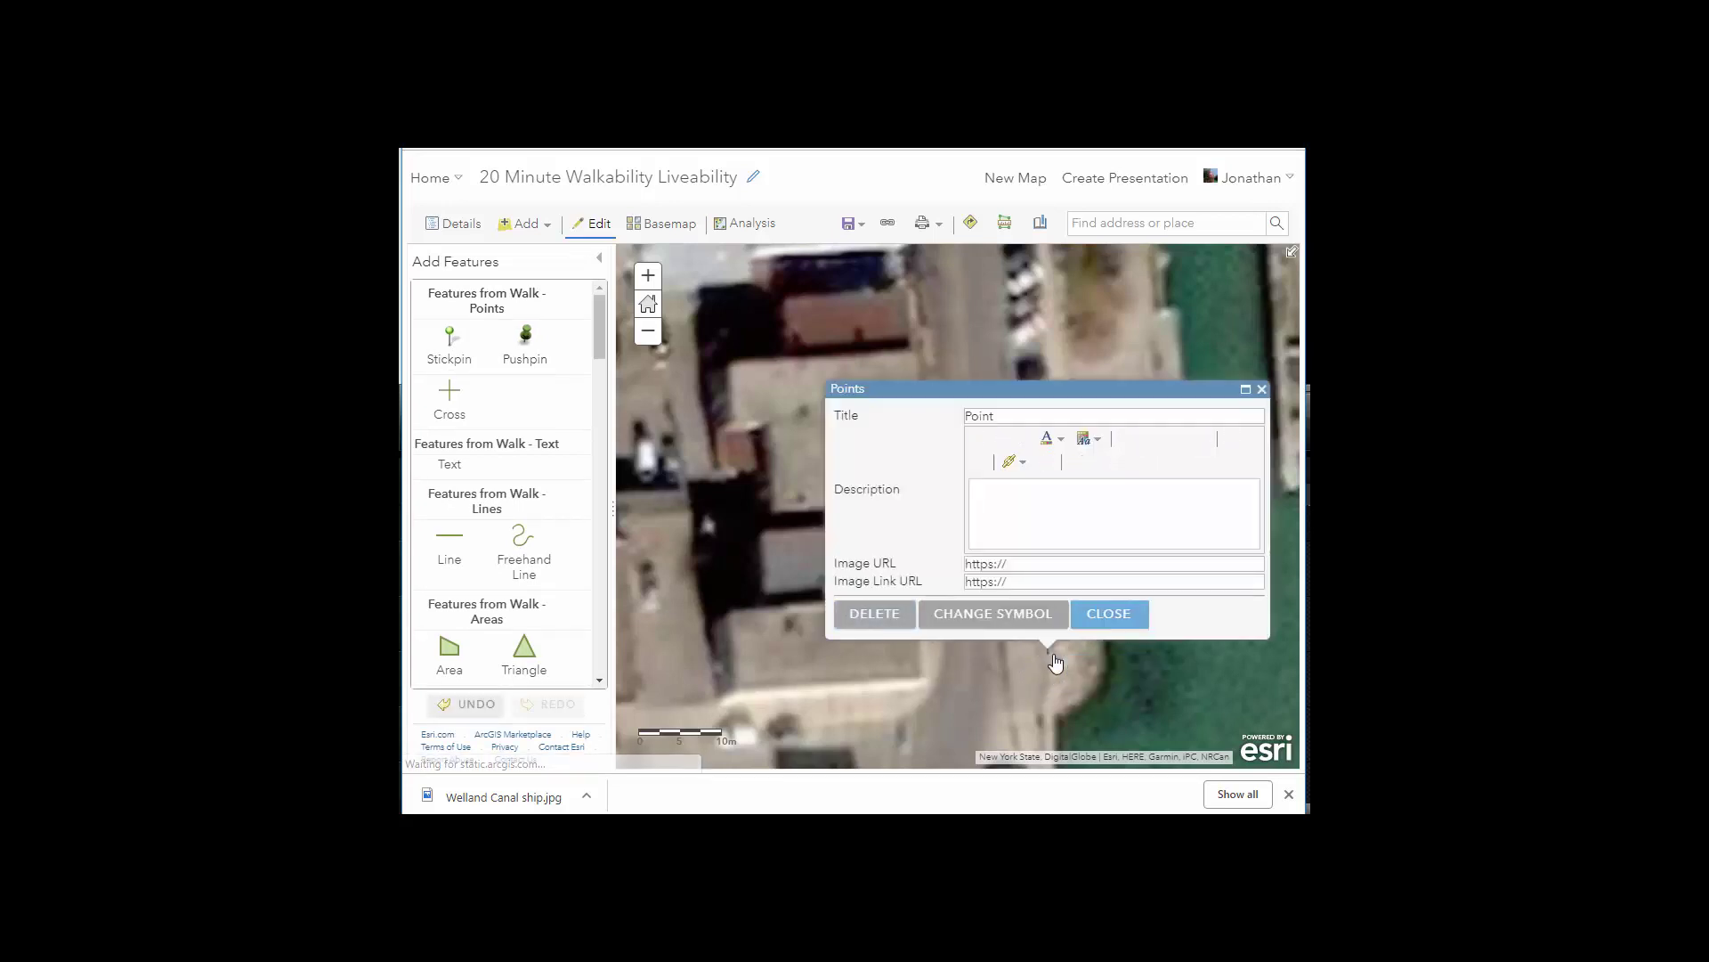
drag(1047, 566, 840, 534)
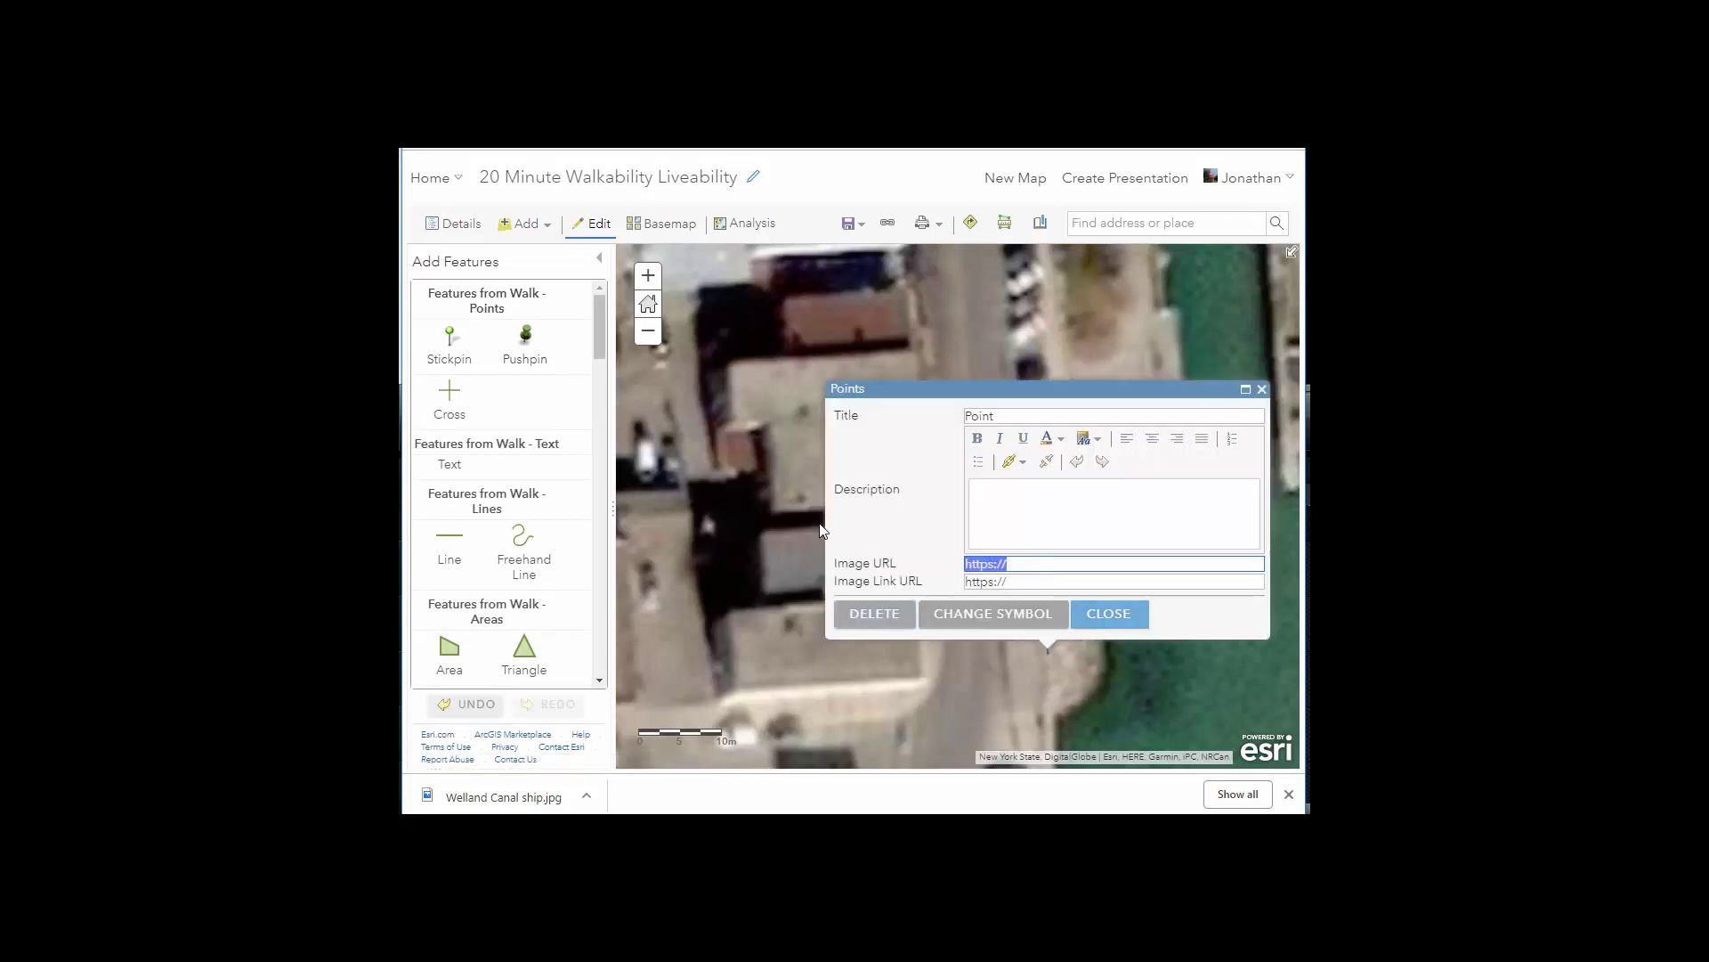
key(ctrl+v)
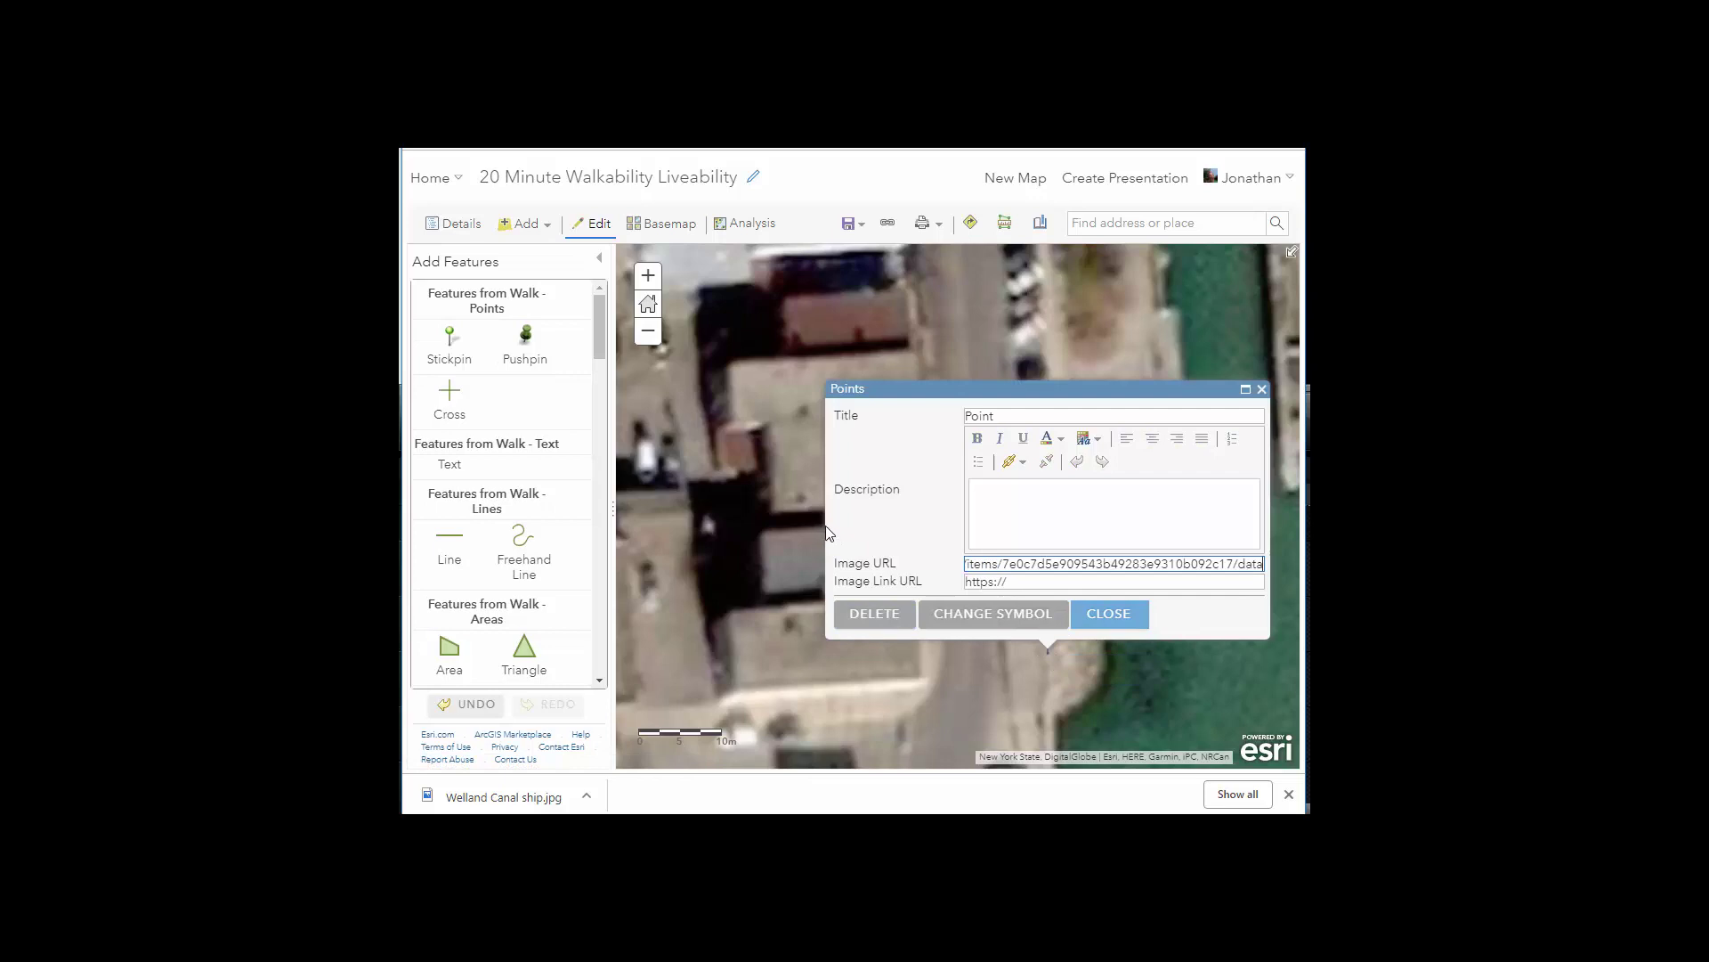
double_click(1024, 417)
text(Canal)
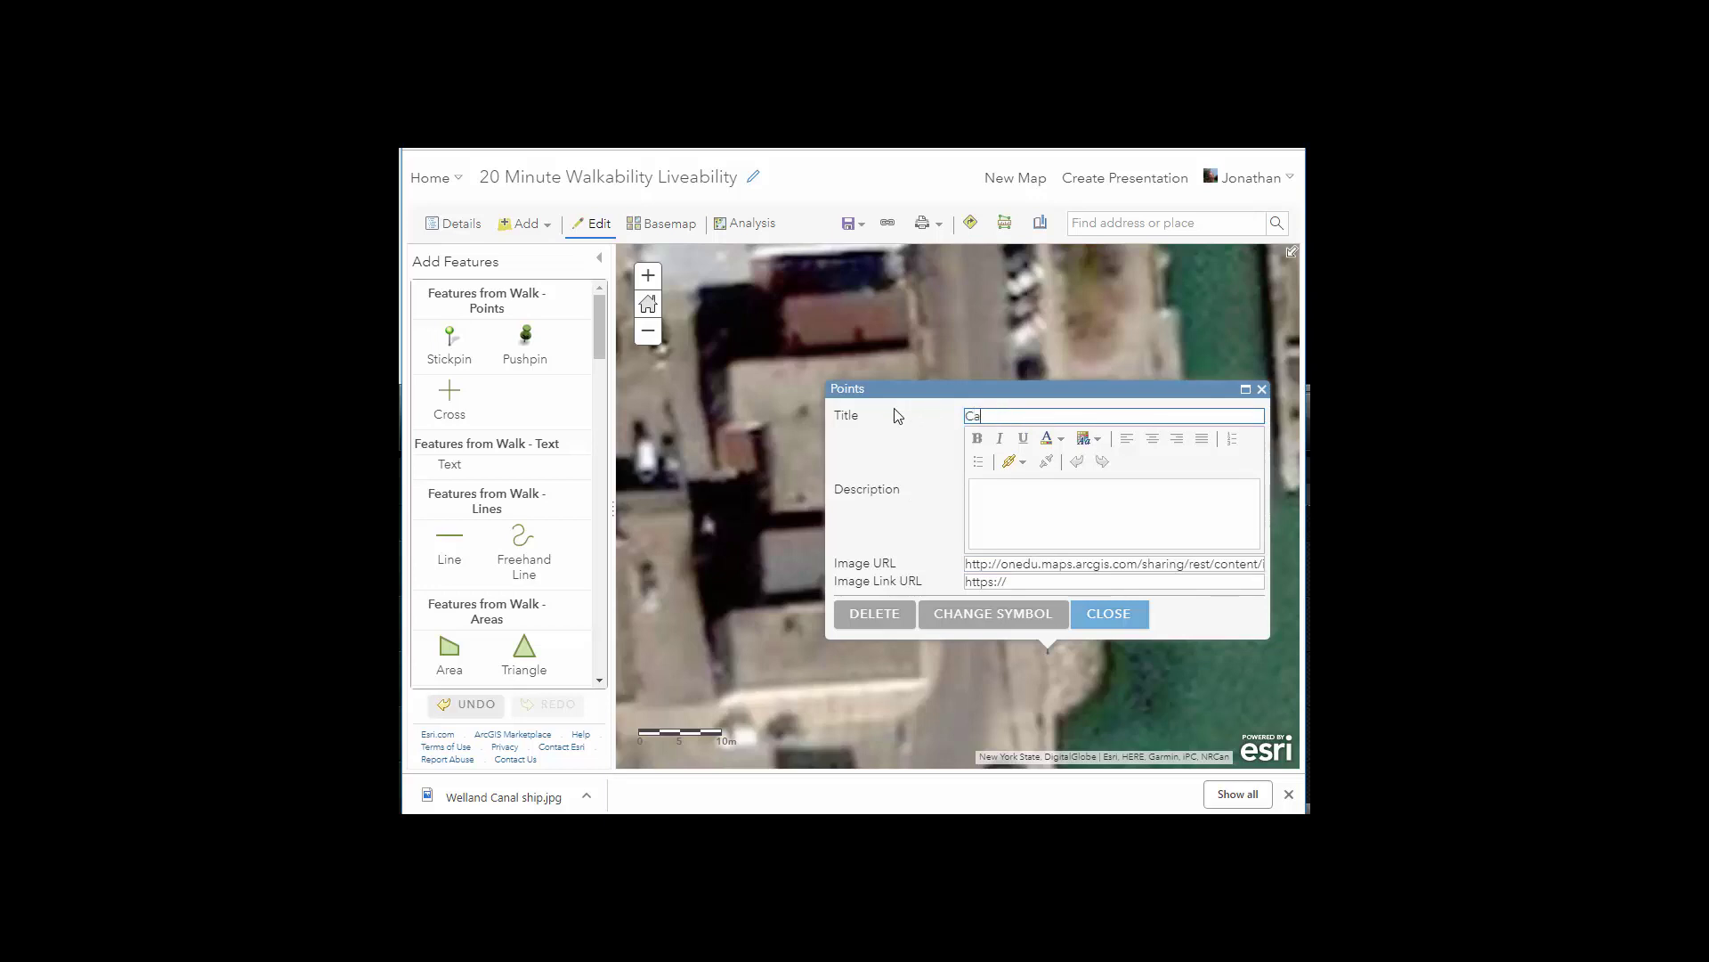
click(1113, 622)
click(1113, 621)
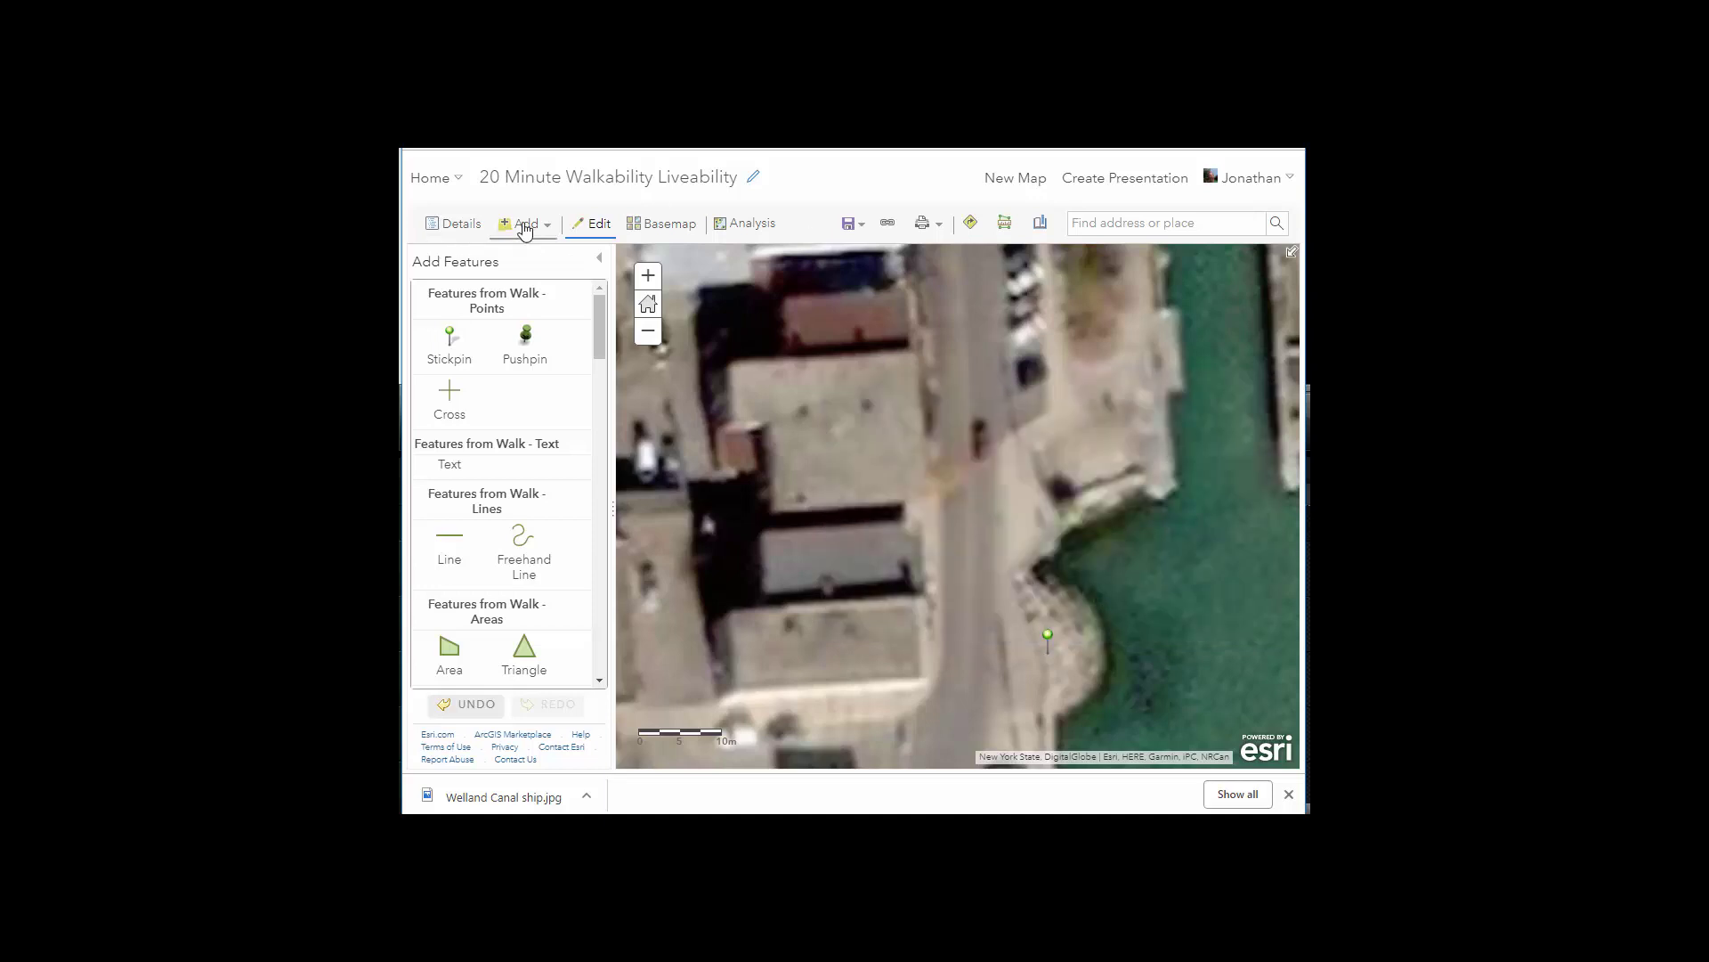
Step: Save the map, then open the Canal stickpin's popup to check the canal photo
click(860, 228)
click(854, 258)
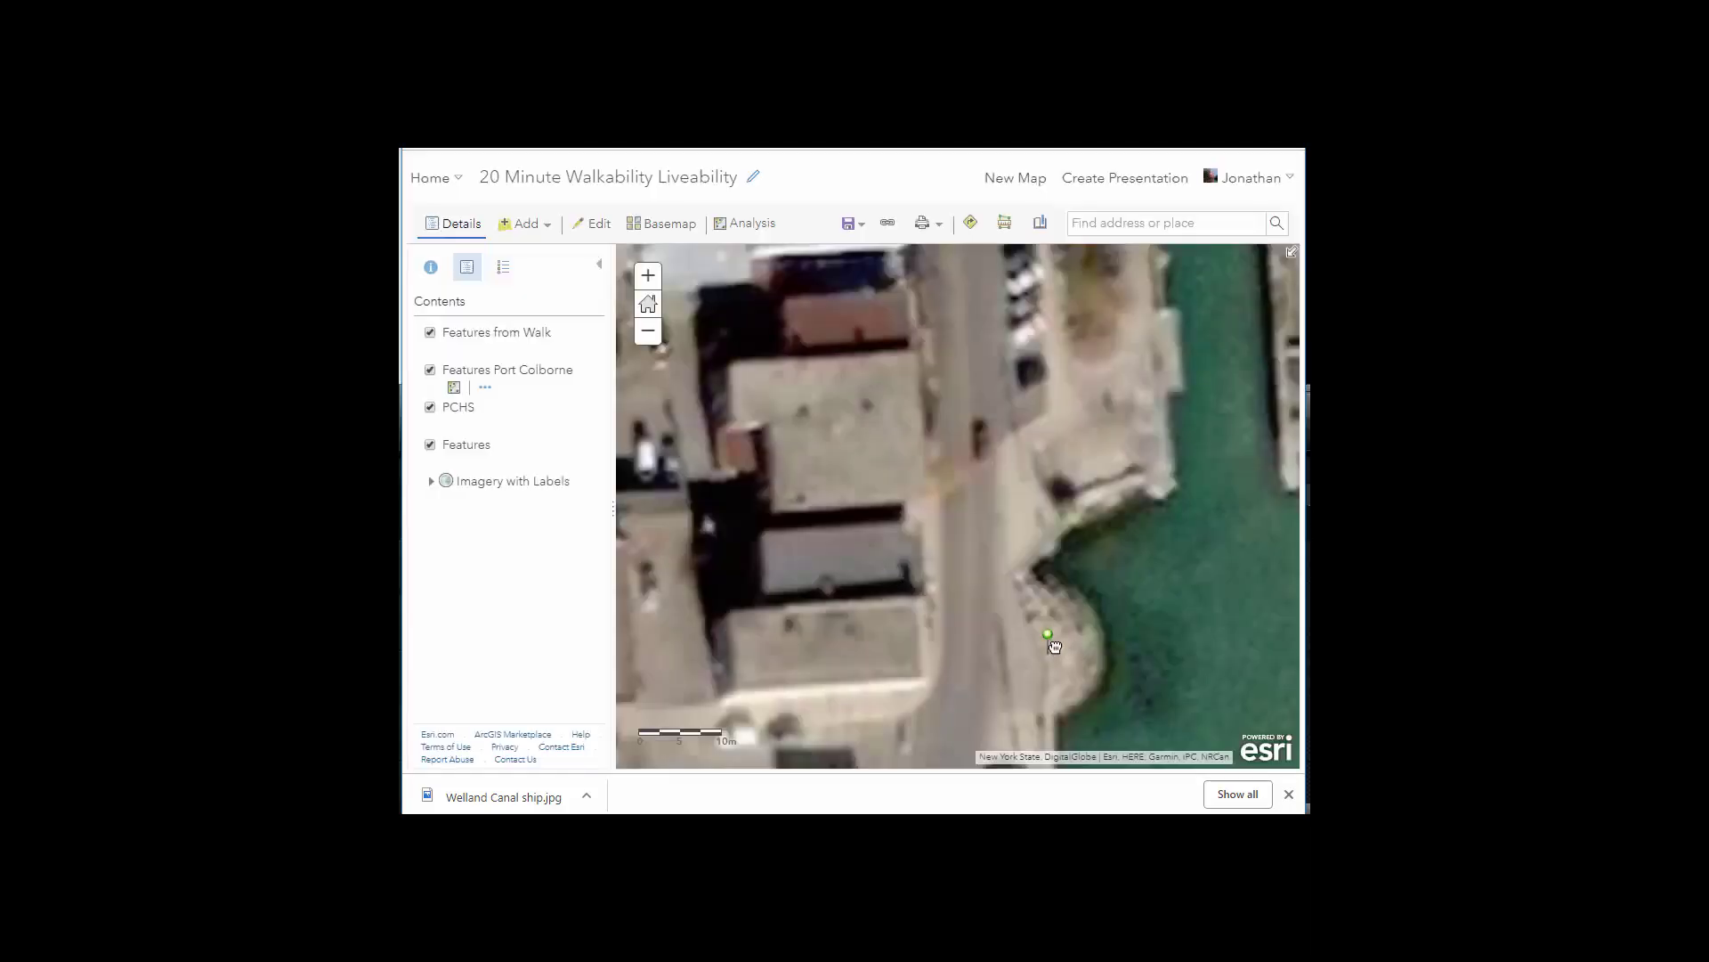
click(1049, 640)
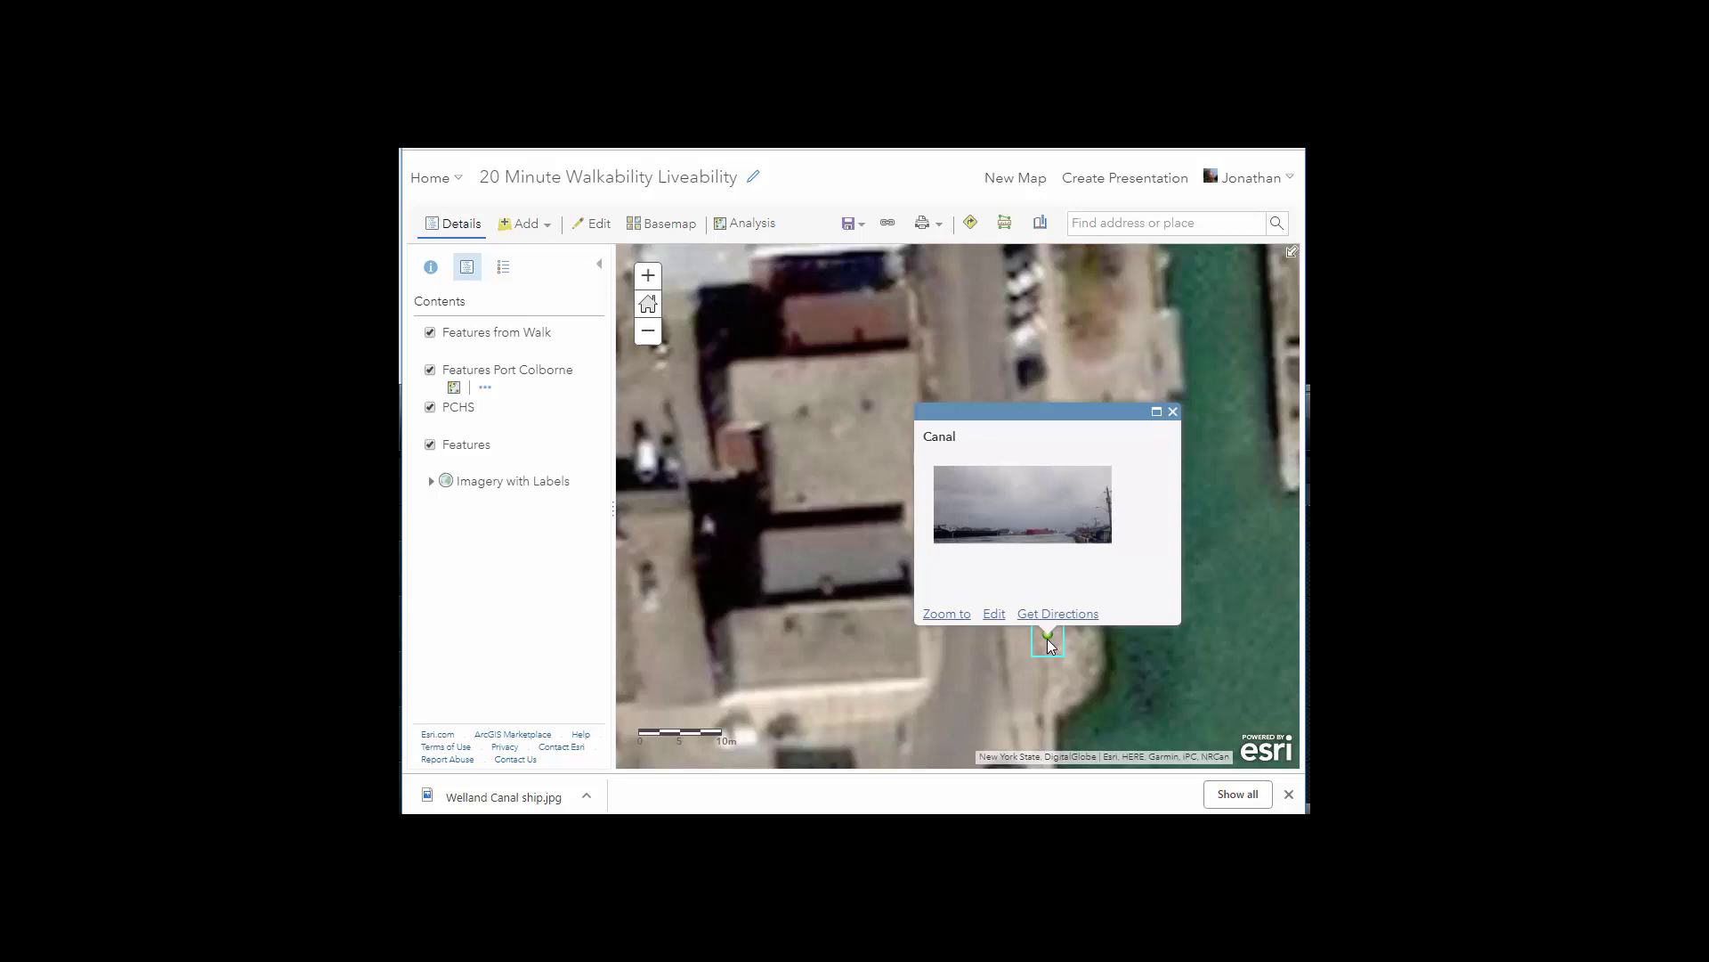